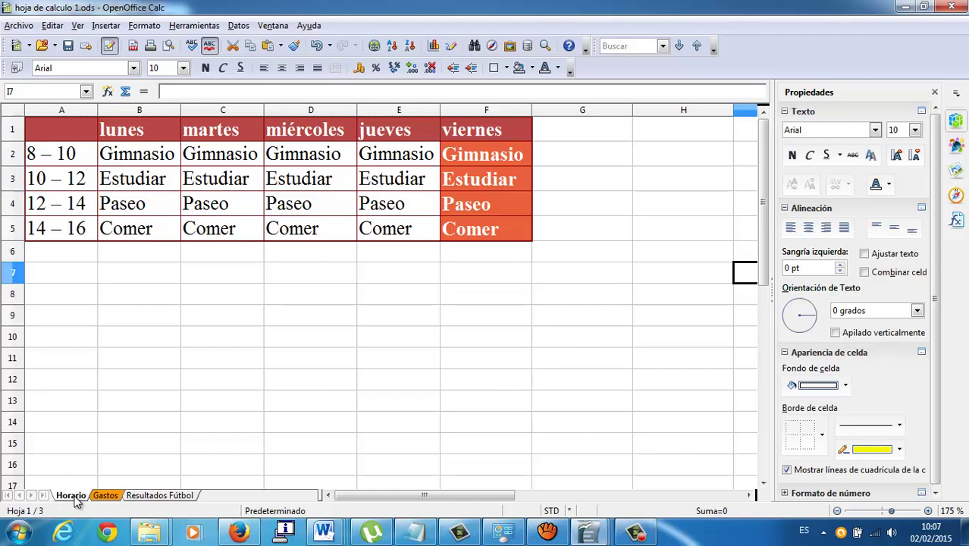
Step: Insert a new blank sheet before the Horario sheet
right_click(75, 499)
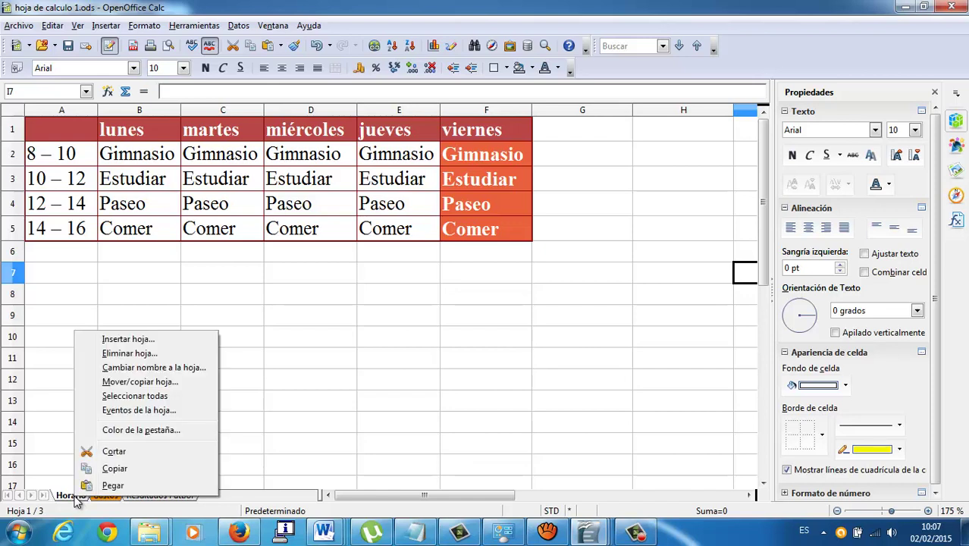
click(128, 338)
click(614, 161)
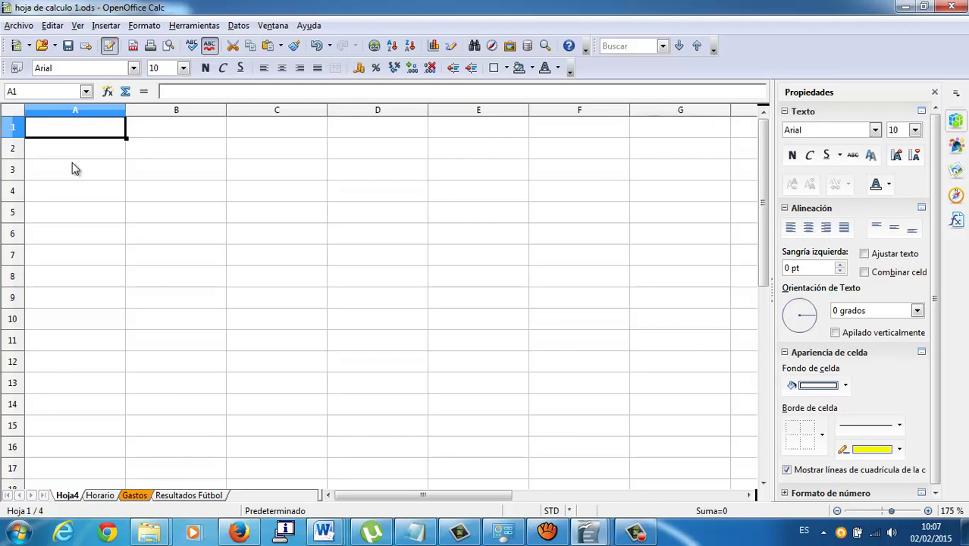
Step: Enter 50 in cell A1 and 20 in cell B1 of the new sheet
text(50)
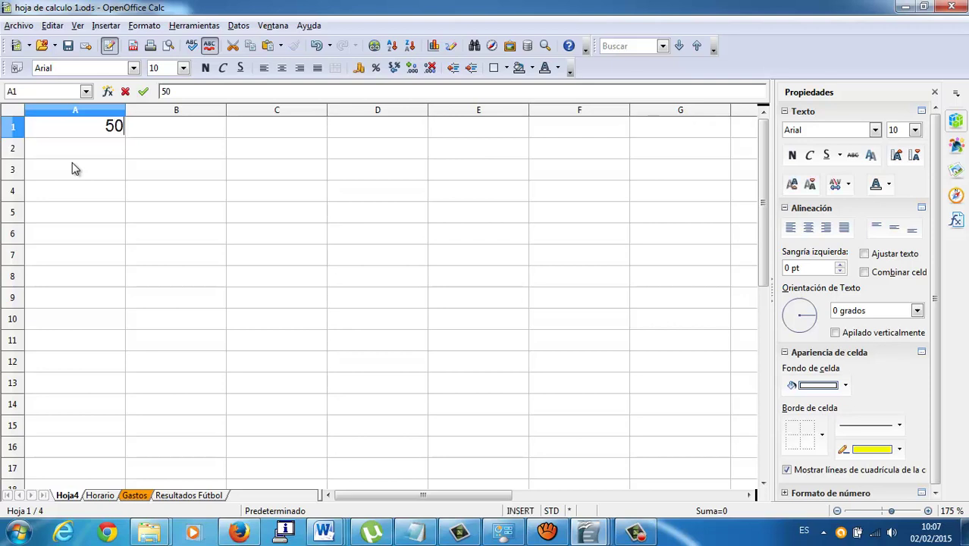
key(Tab)
text(2)
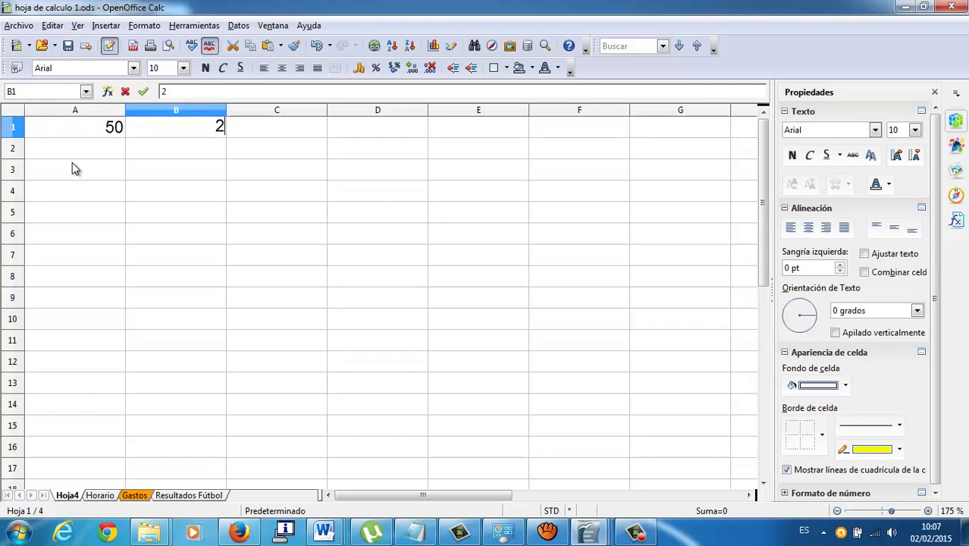
text(0)
key(Tab)
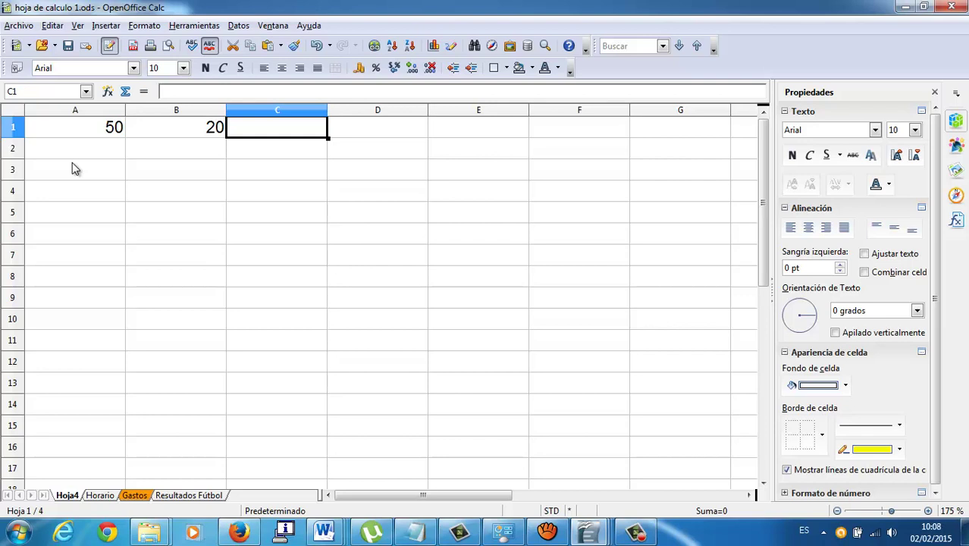
Step: Enter the formula =A1+B1 in cell C1 to add the two numbers
text(=)
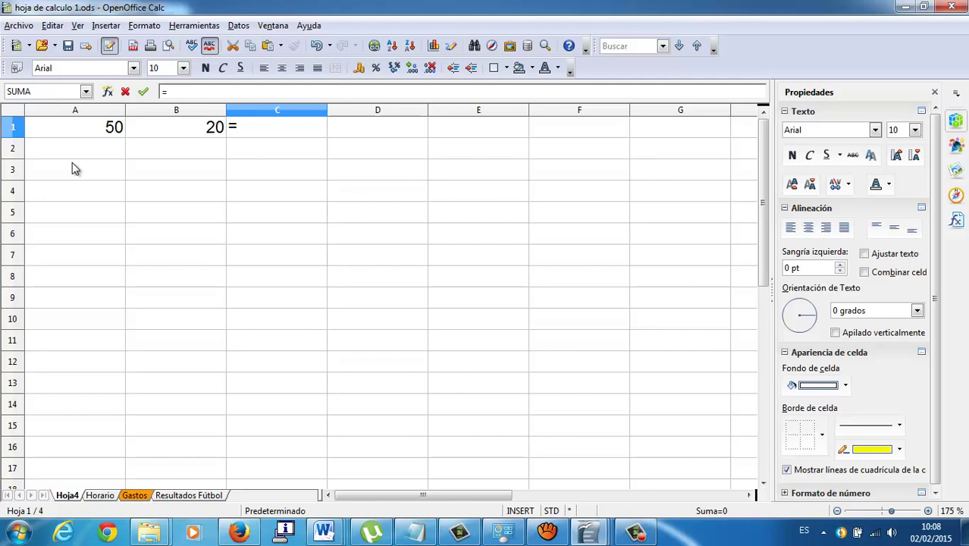
click(91, 127)
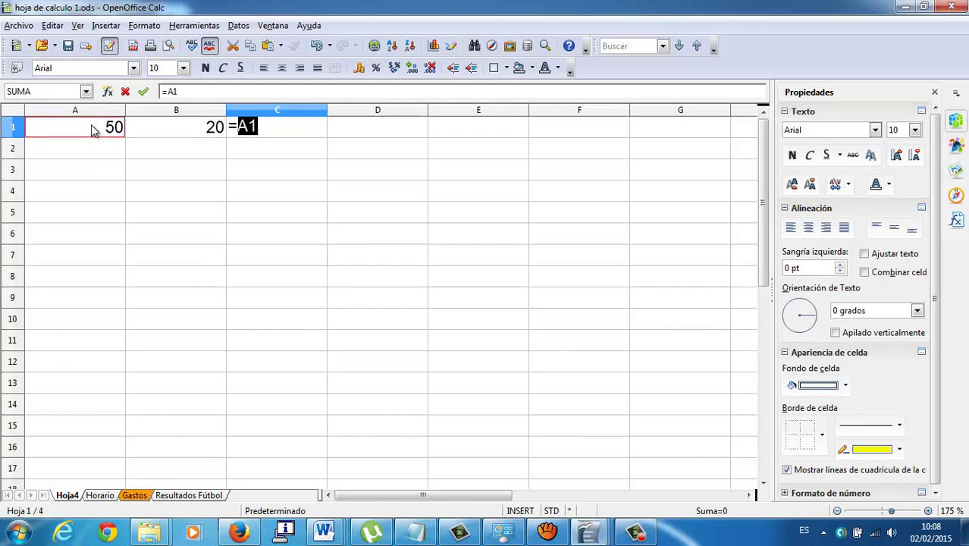
text(+)
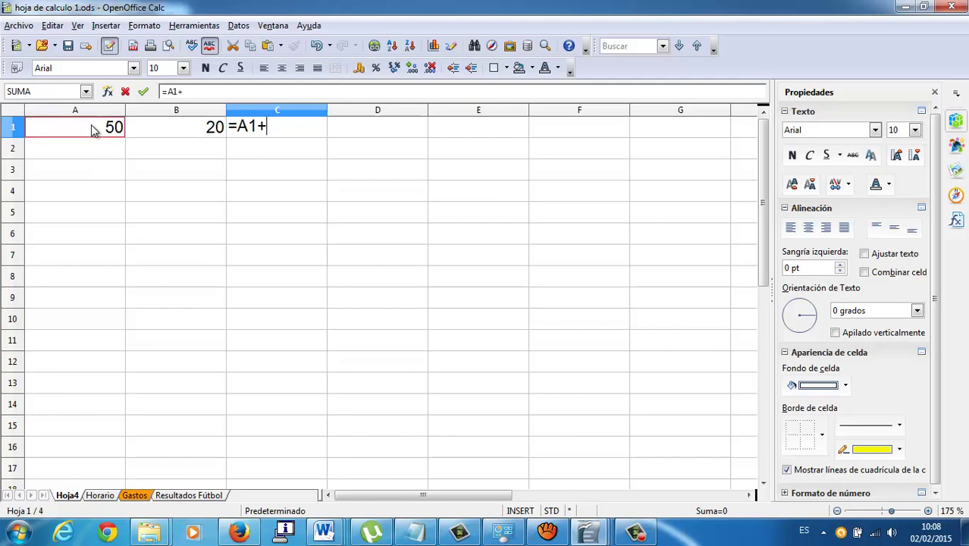
click(158, 136)
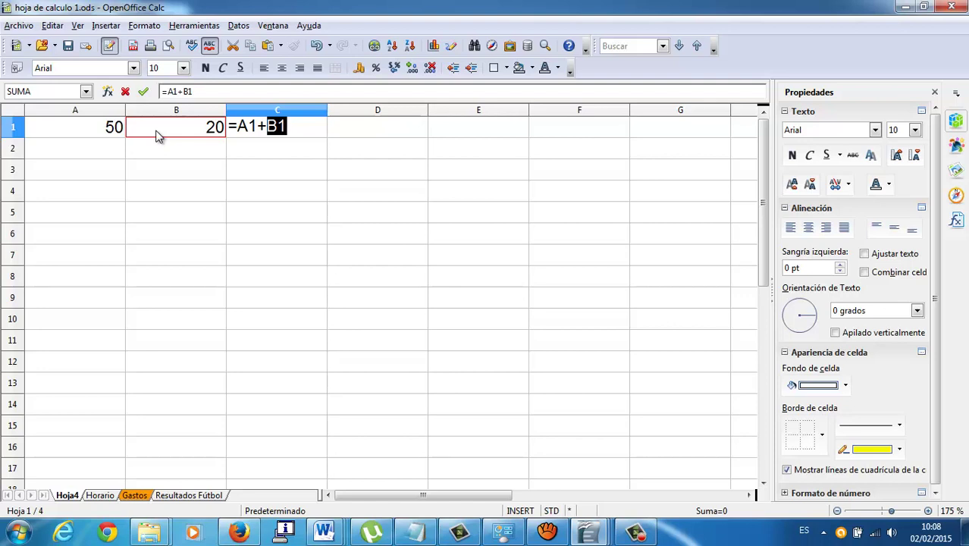
key(Return)
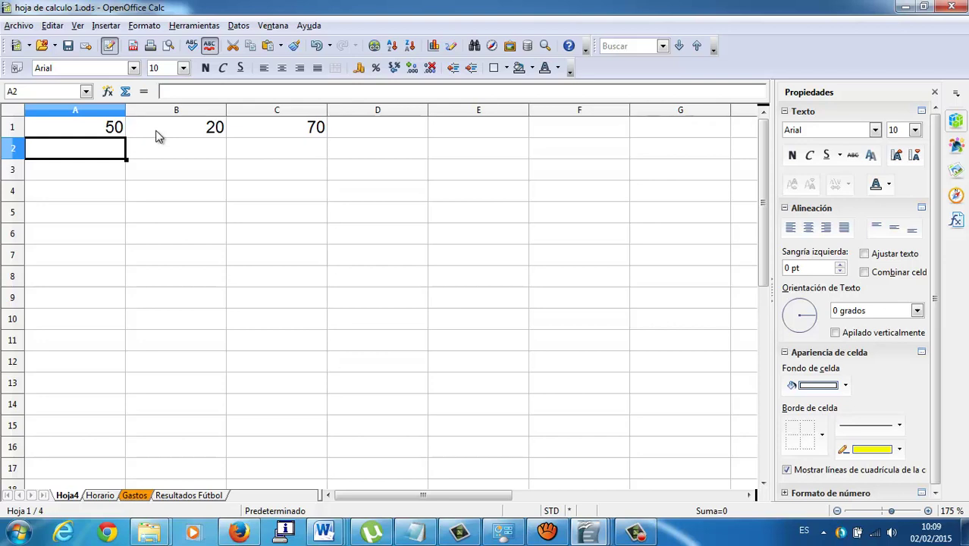
Step: Change A1 to 45 and B1 to 15, and select C1 to check its formula
click(105, 126)
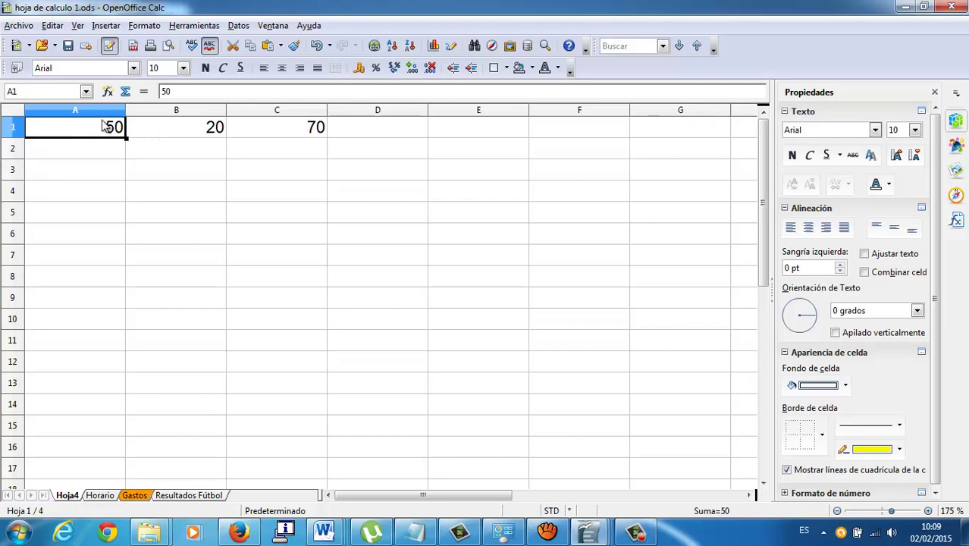
text(45)
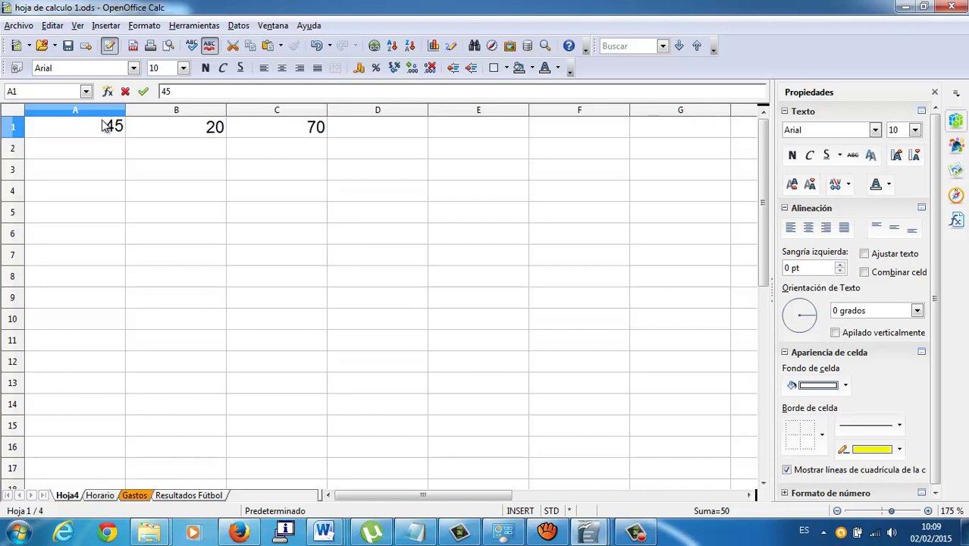
key(Return)
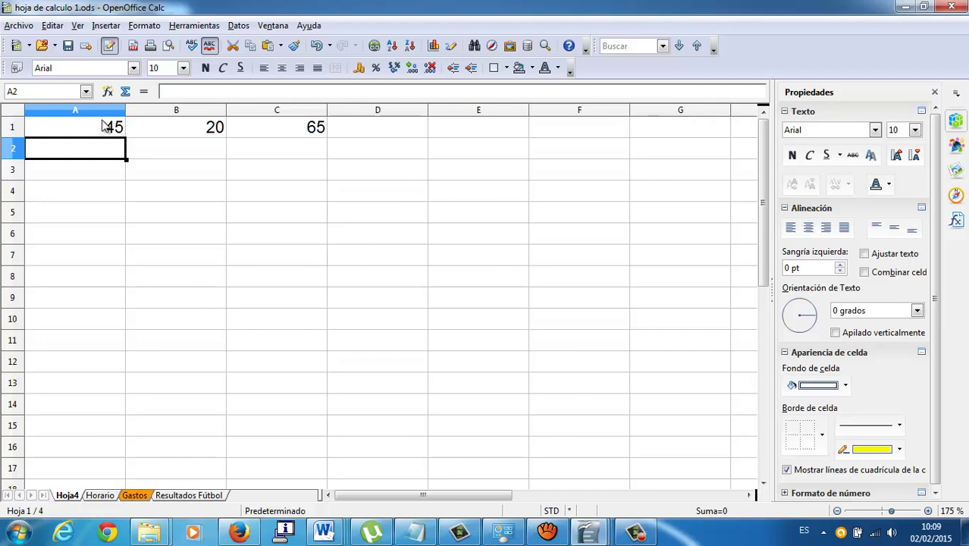
key(Up)
key(Right)
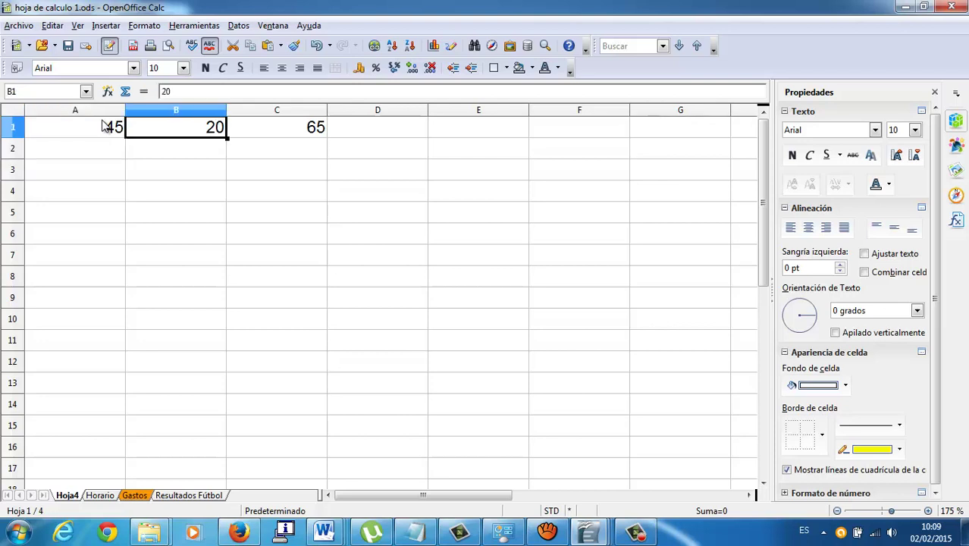
text(15)
key(Return)
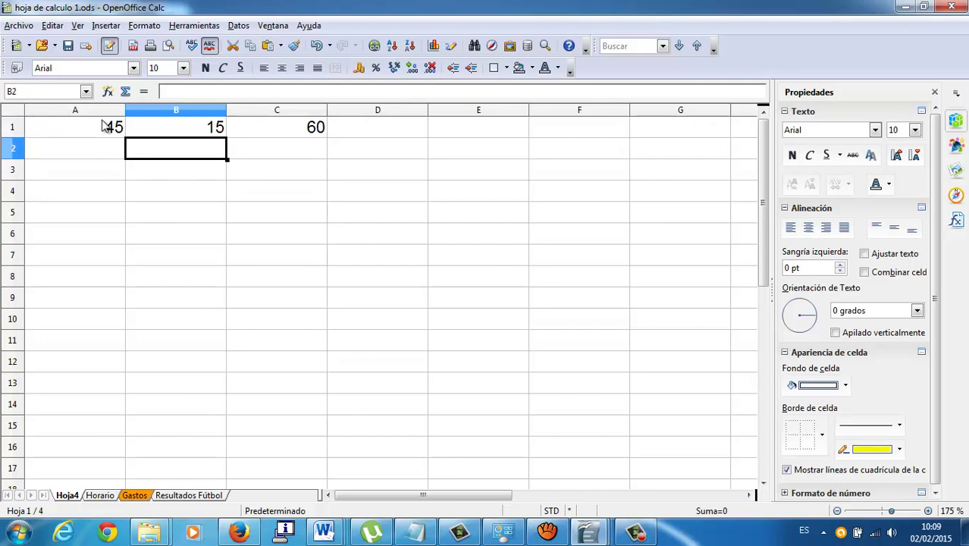
key(Up)
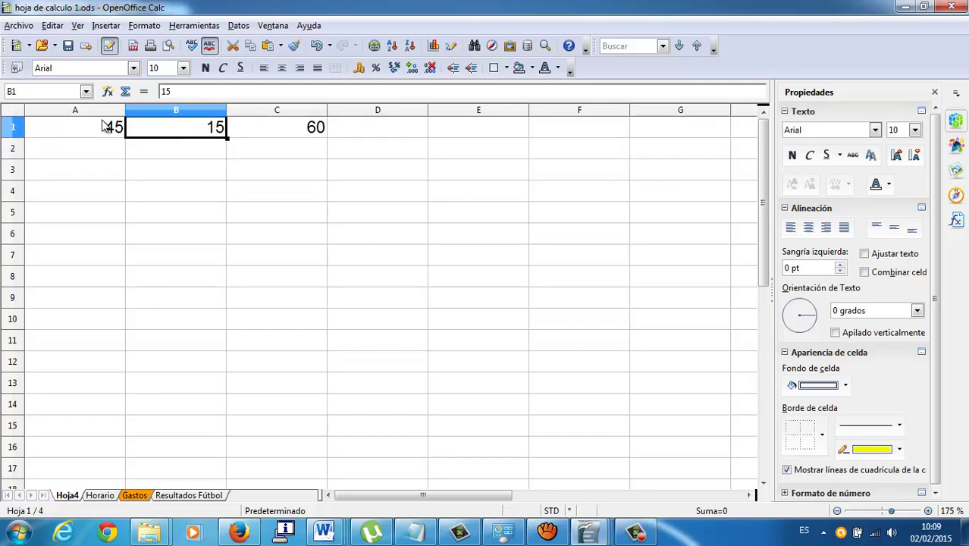
key(Right)
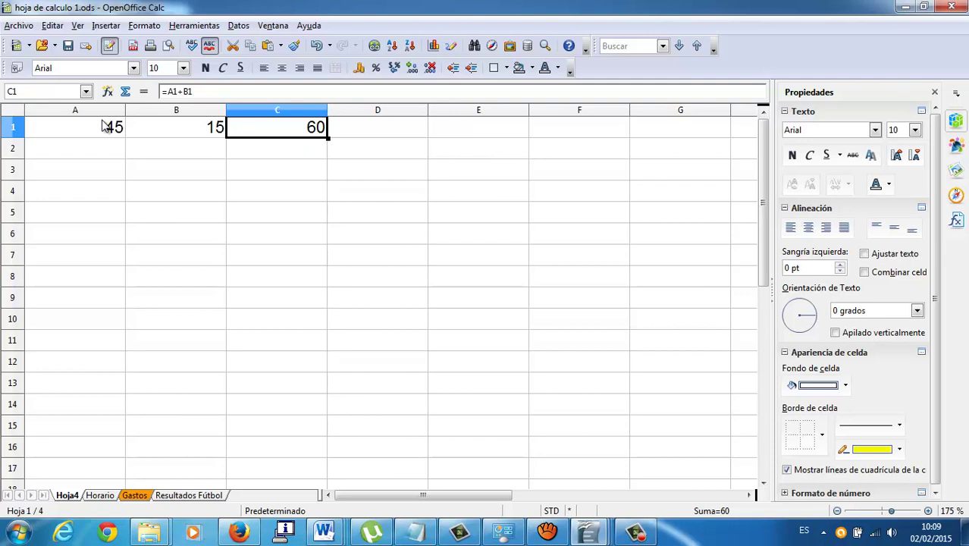
Step: Change the value in cell A1 to 20
key(Left)
key(Left)
text(20)
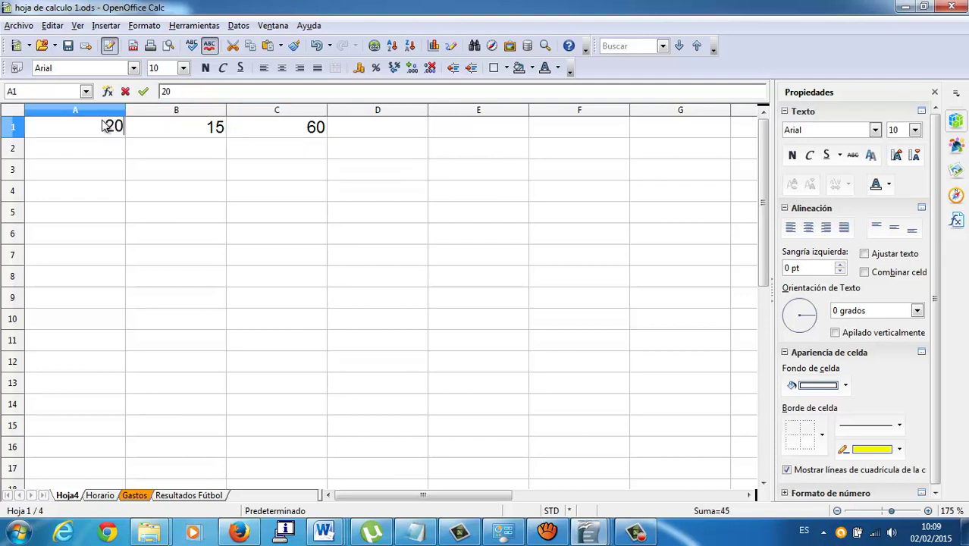
key(Right)
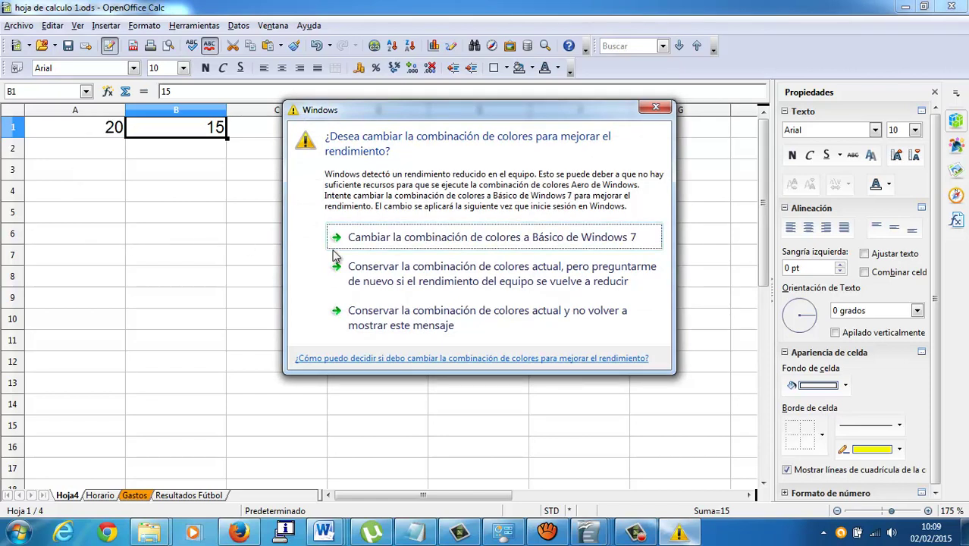
Step: Accept the change to the Windows 7 Basic colour scheme and return to cell C1 of hoja de calculo 1.ods in OpenOffice Calc
click(415, 236)
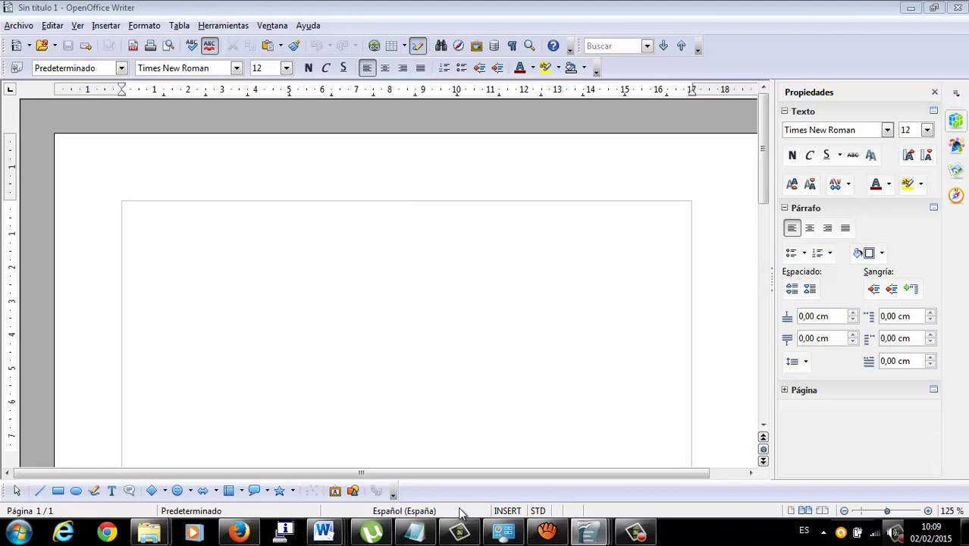
click(588, 534)
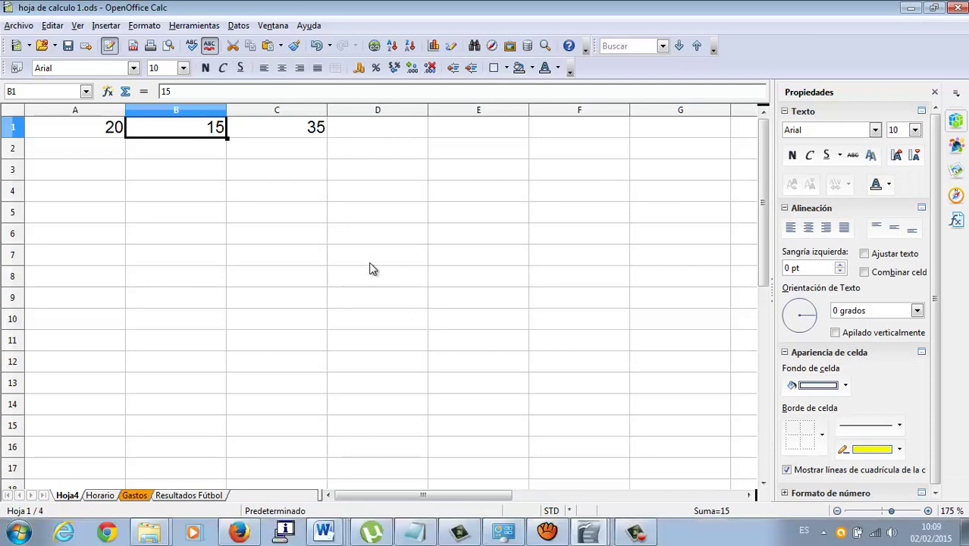
click(265, 133)
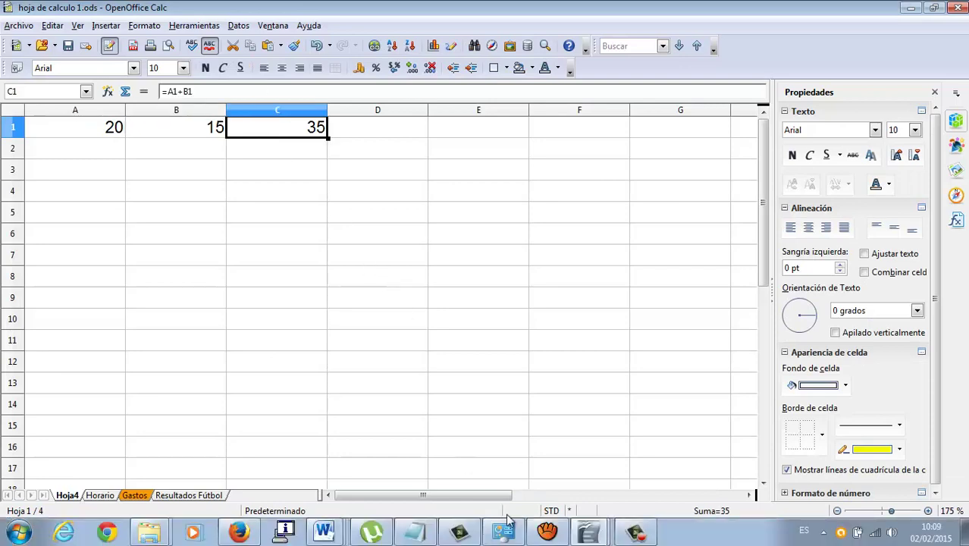
click(632, 534)
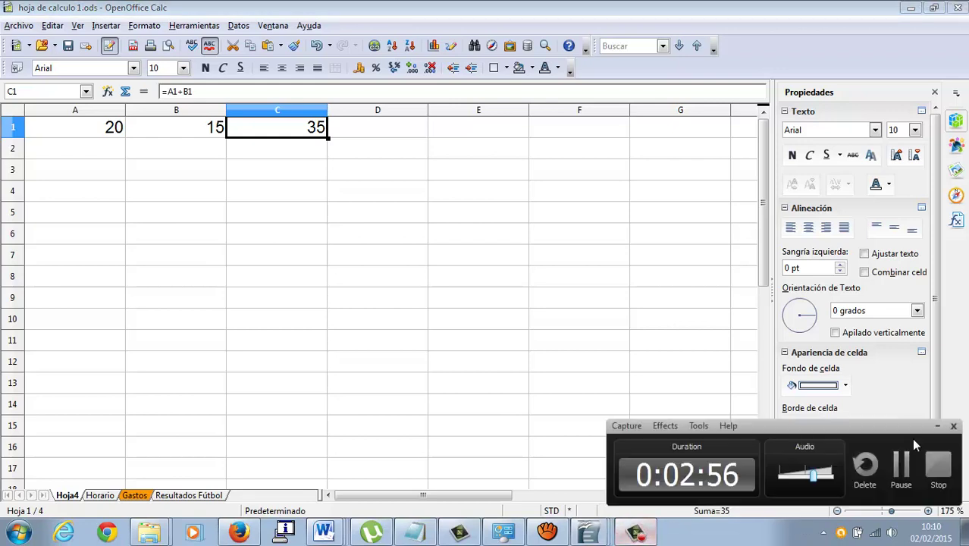
click(900, 464)
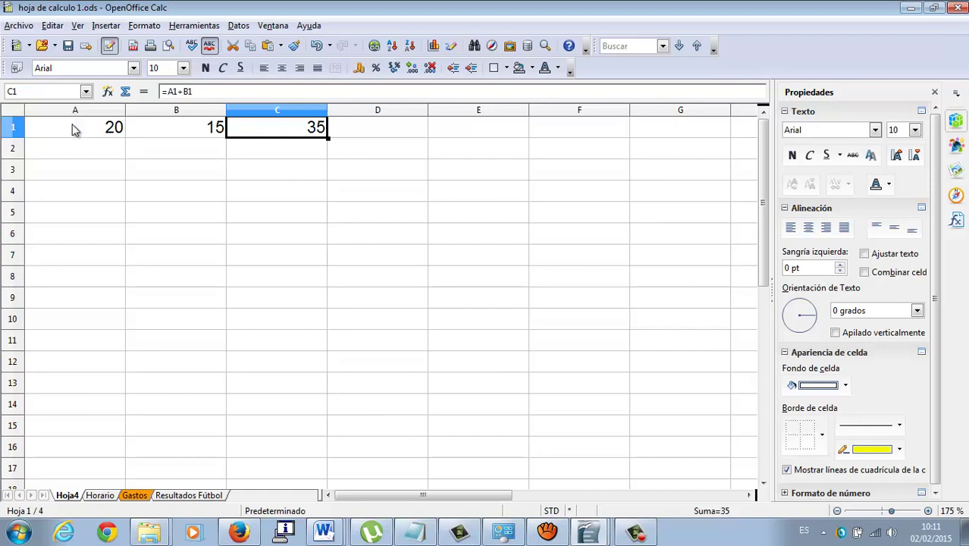
Step: Delete the contents of cells A1 to C1
drag(73, 129, 277, 130)
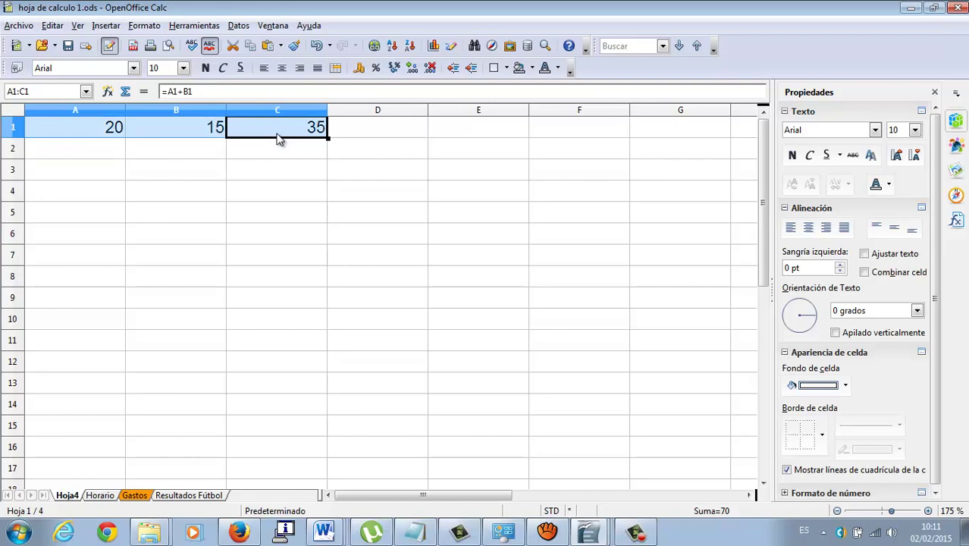
key(Delete)
key(Return)
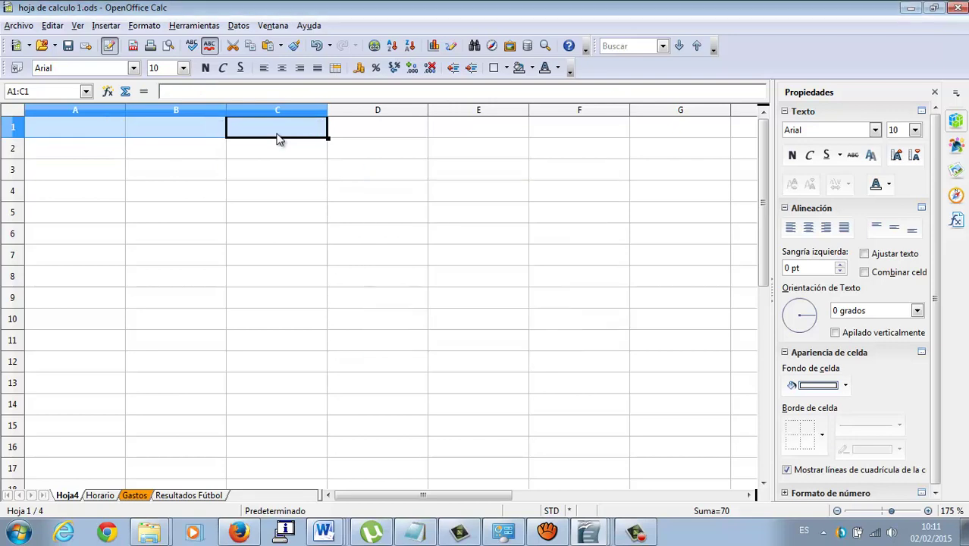
Step: Enter 25 in cell A1 and 10 in cell B1
click(122, 133)
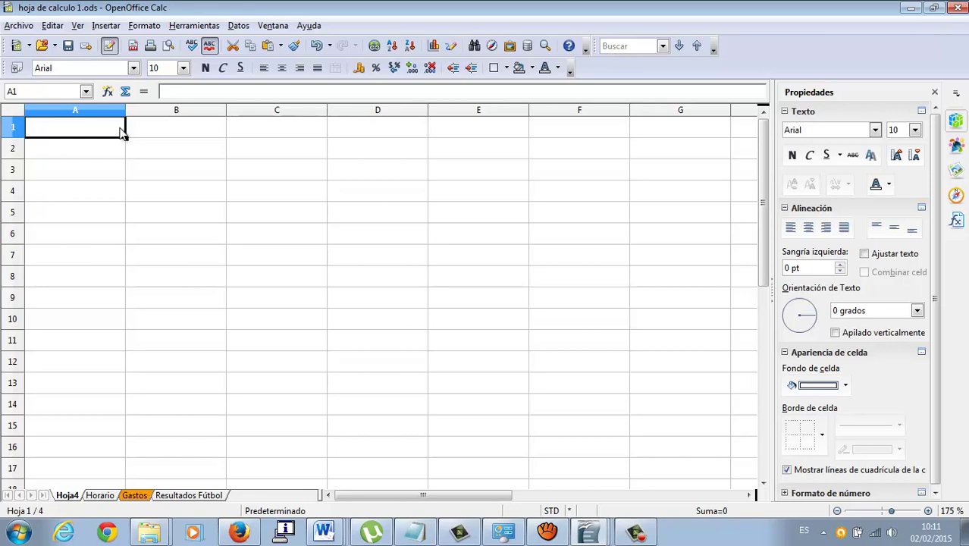
text(25)
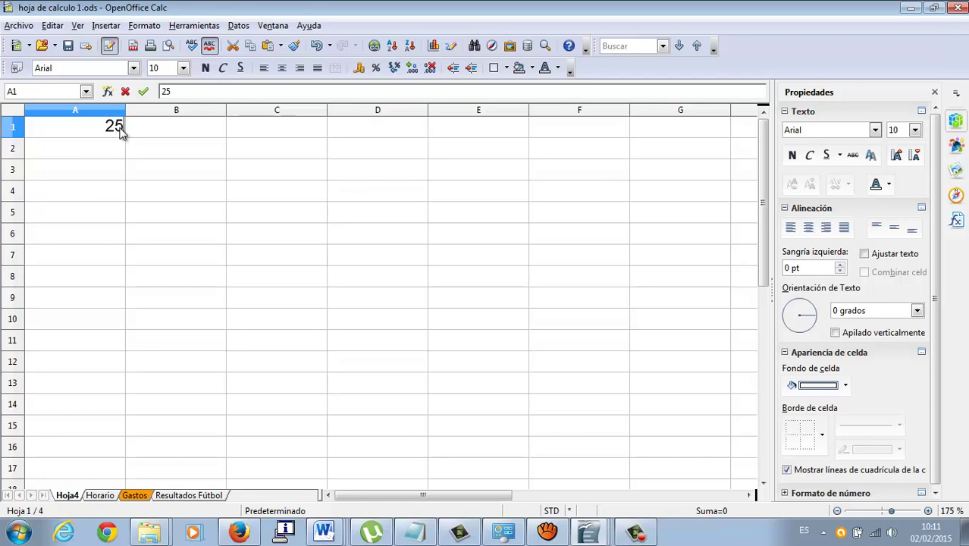
key(Return)
key(Up)
key(Right)
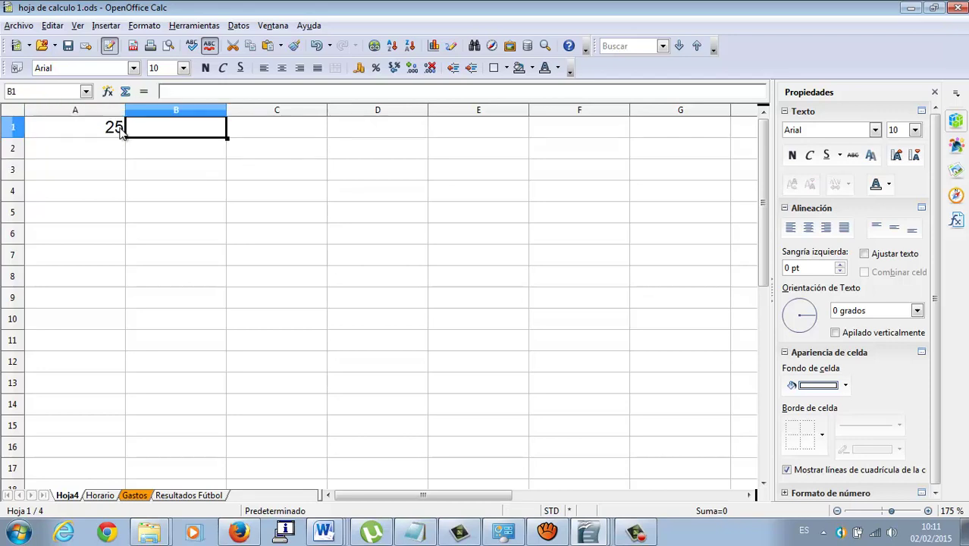
text(10)
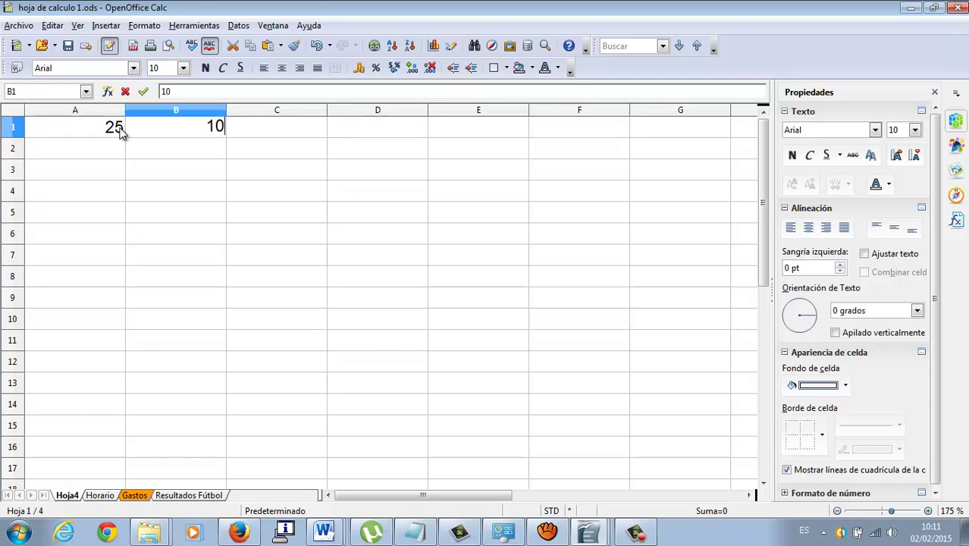
key(Return)
key(Up)
key(Right)
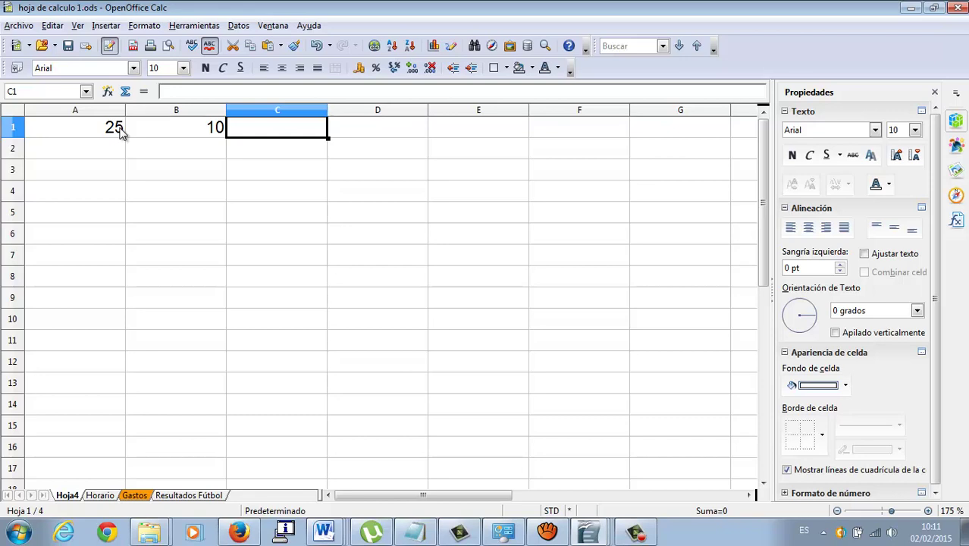
Step: Enter the formula =A1+B1 in cell C1 by referencing the two cells to its left, and reselect C1
text(=)
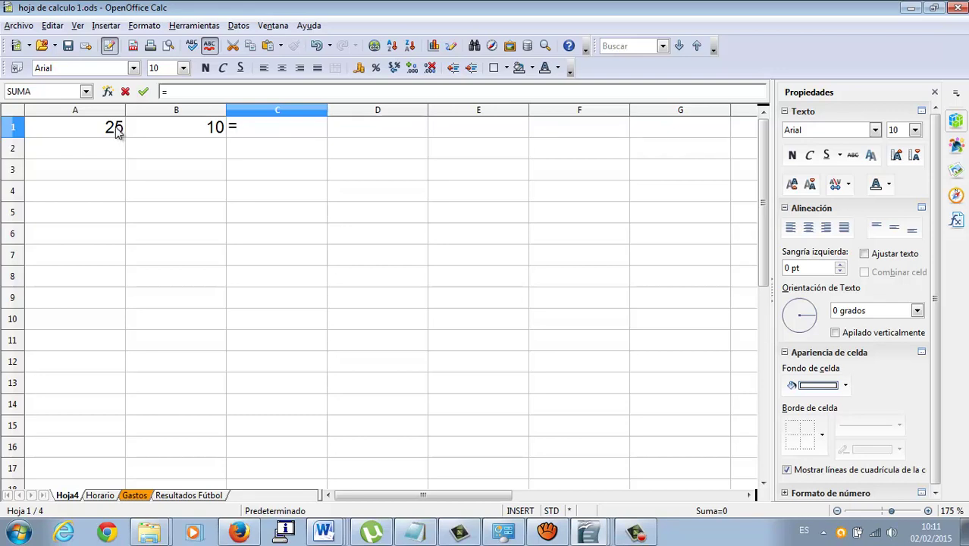
click(116, 131)
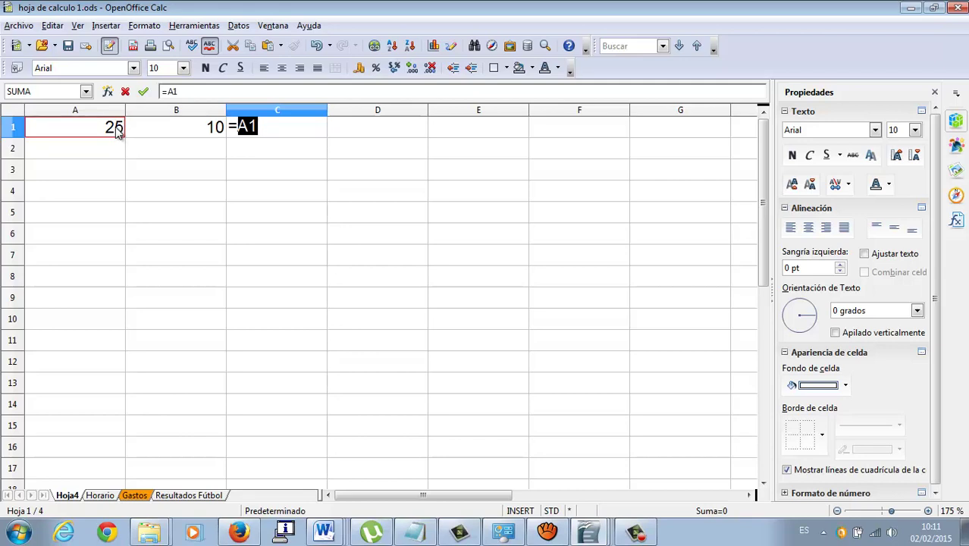
text(+)
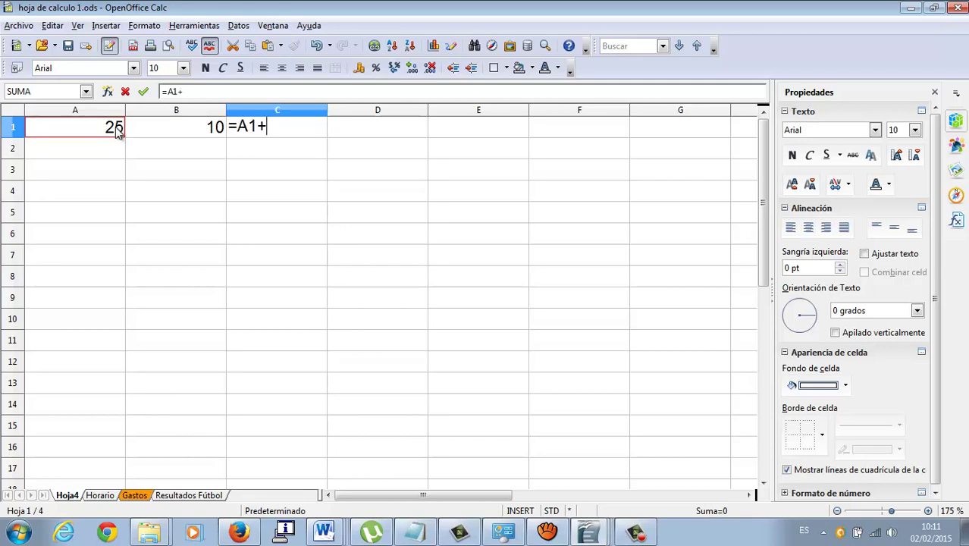
click(151, 127)
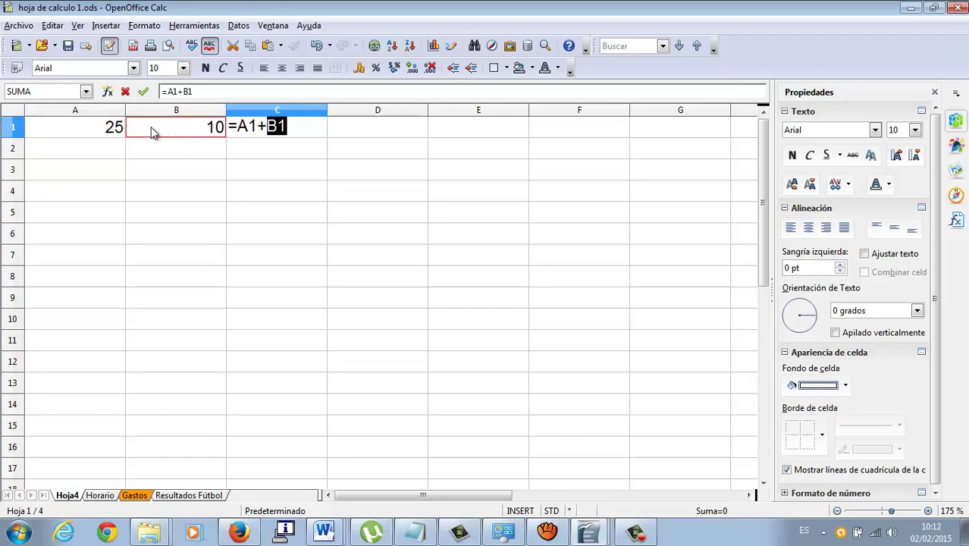
key(Return)
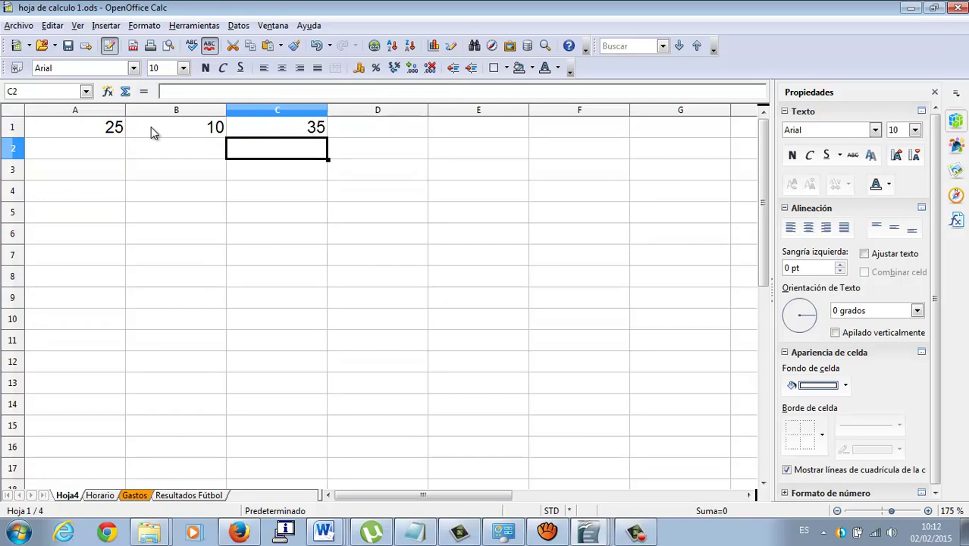
key(Up)
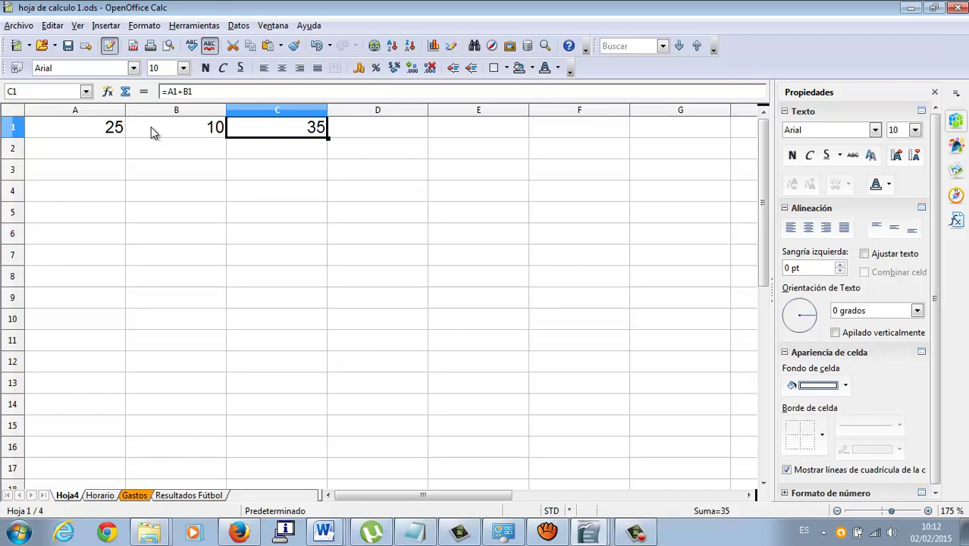
Step: Replace the value in cell A1 with 50 and return to the sum formula in C1
key(Left)
key(Left)
key(Right)
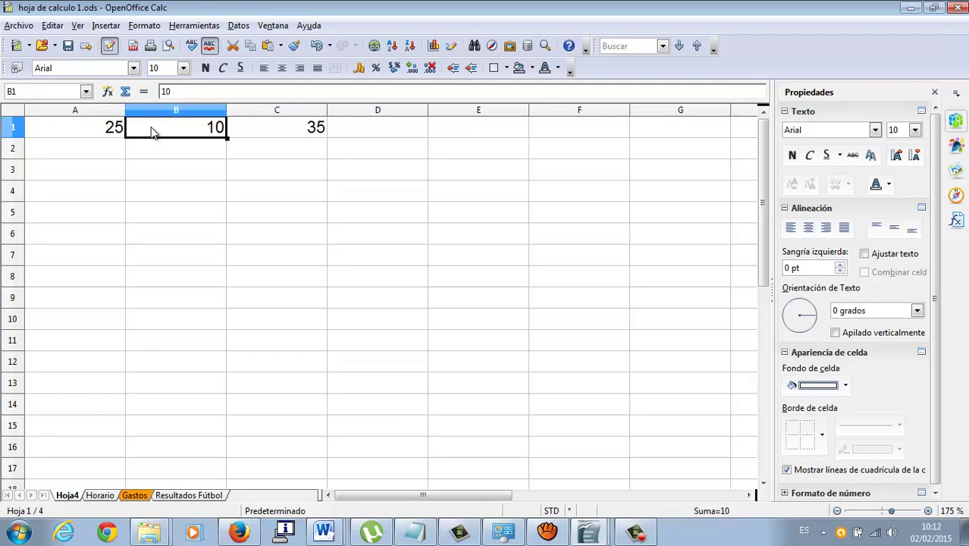
key(Left)
key(Right)
key(Right)
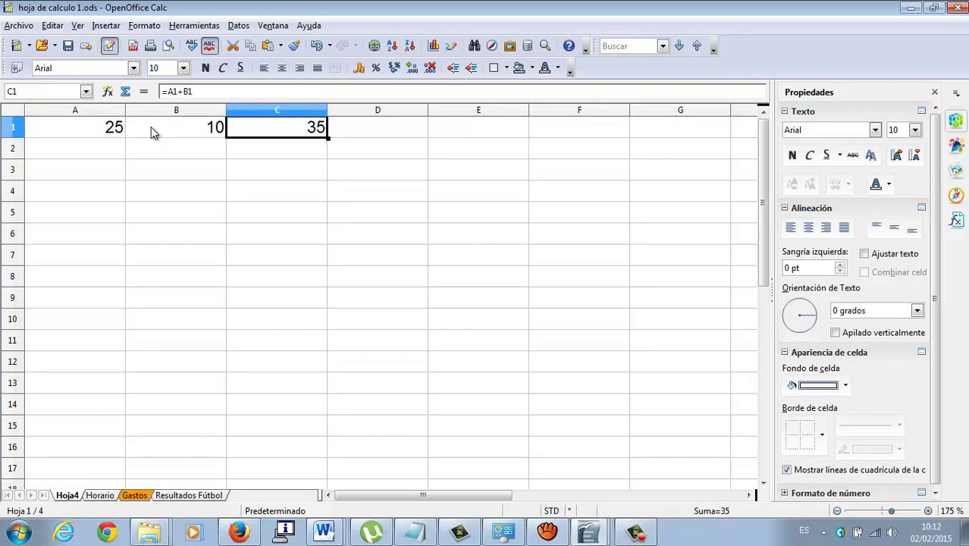
key(Left)
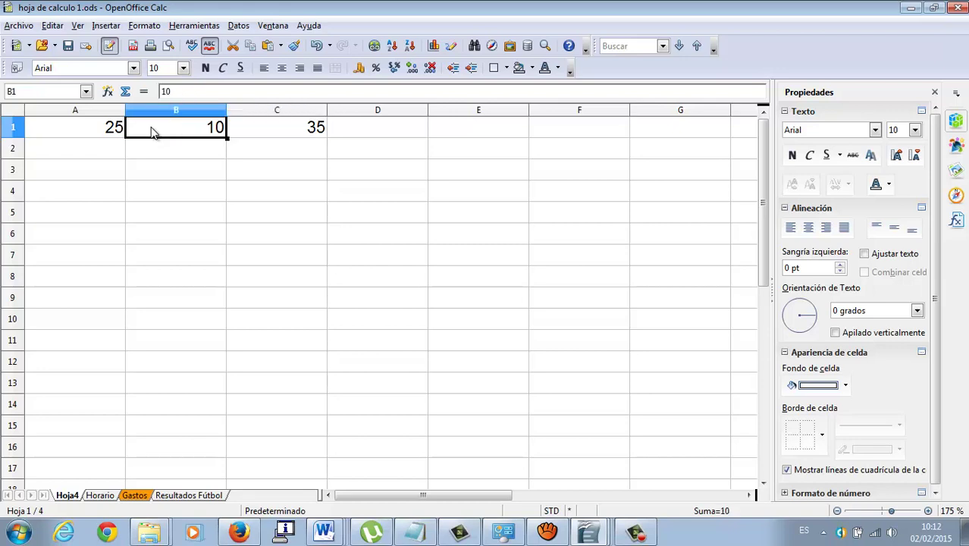
key(Left)
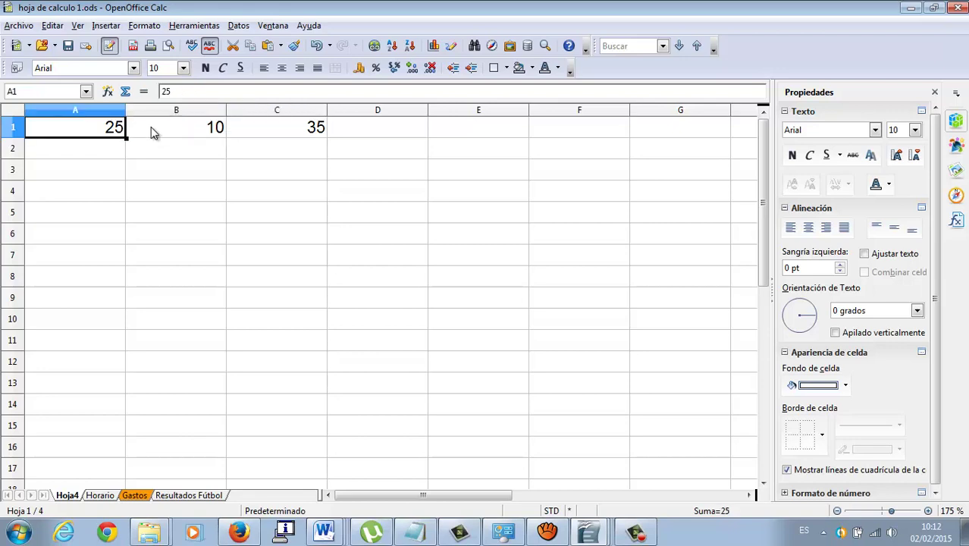
text(50)
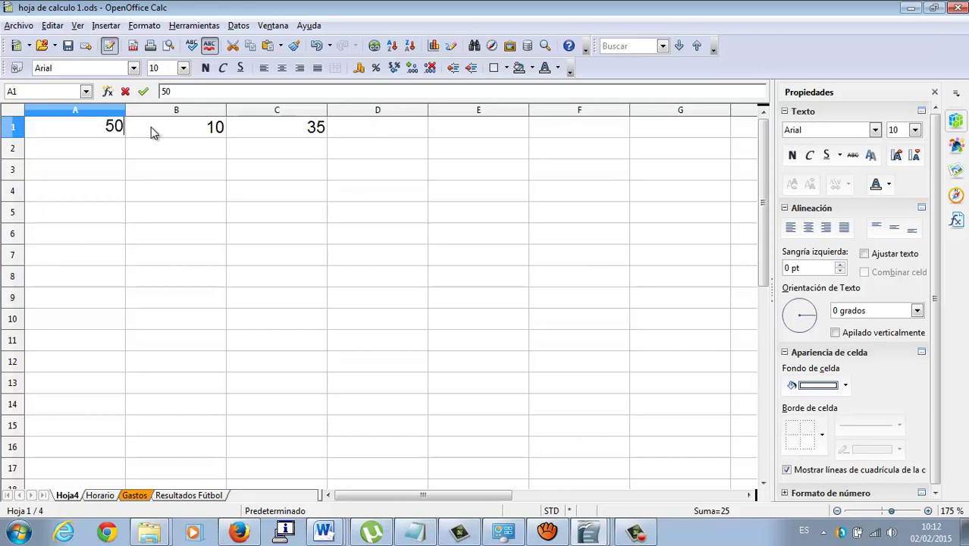
key(Right)
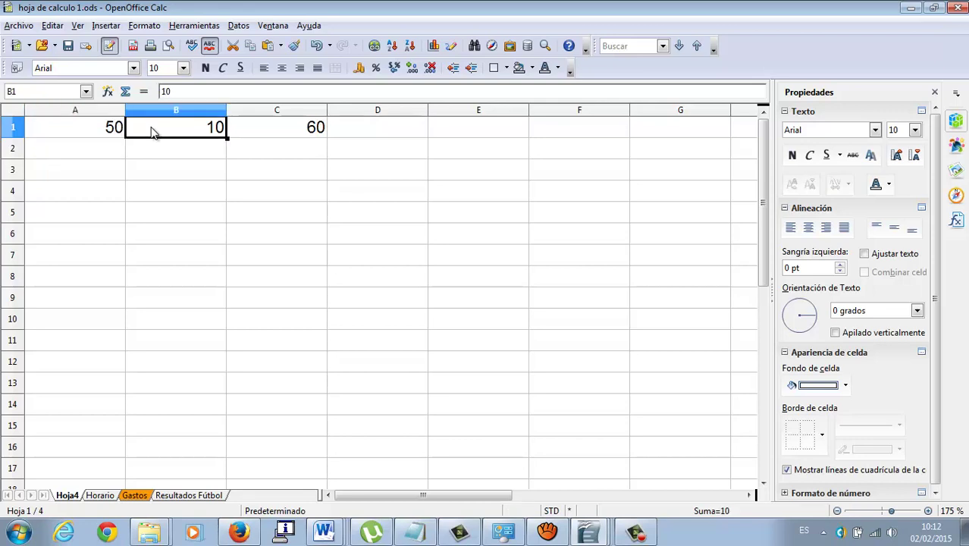
key(Right)
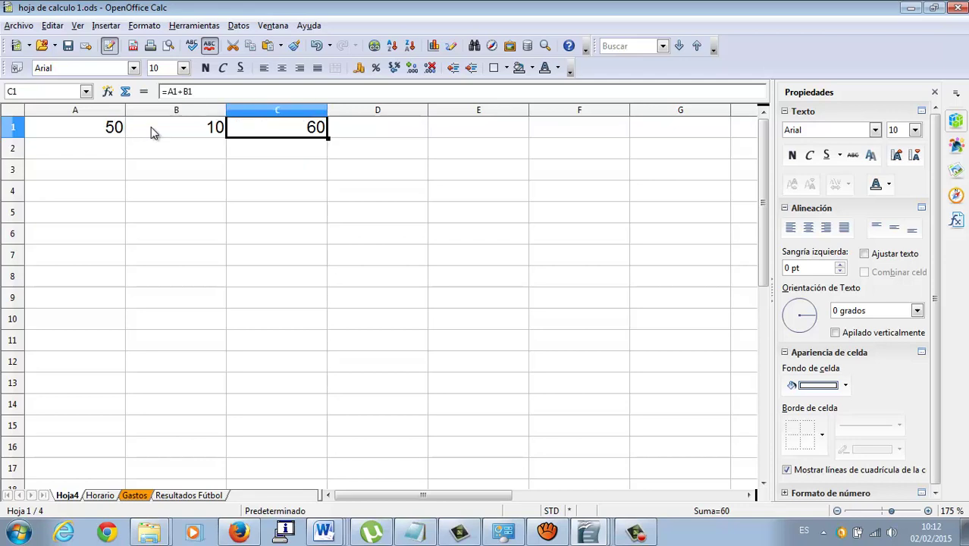
Step: Change the value in cell A1 to 10
key(Left)
key(Left)
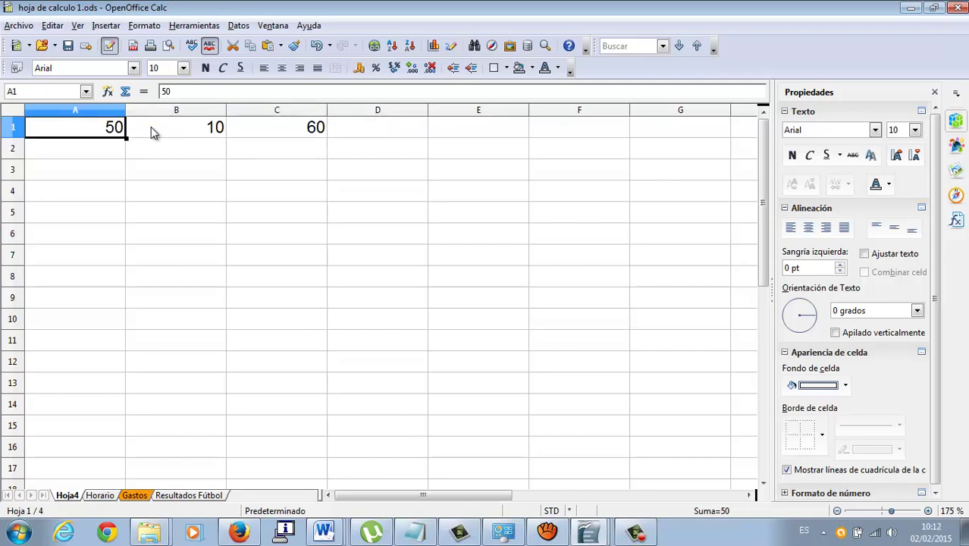
text(10)
key(Tab)
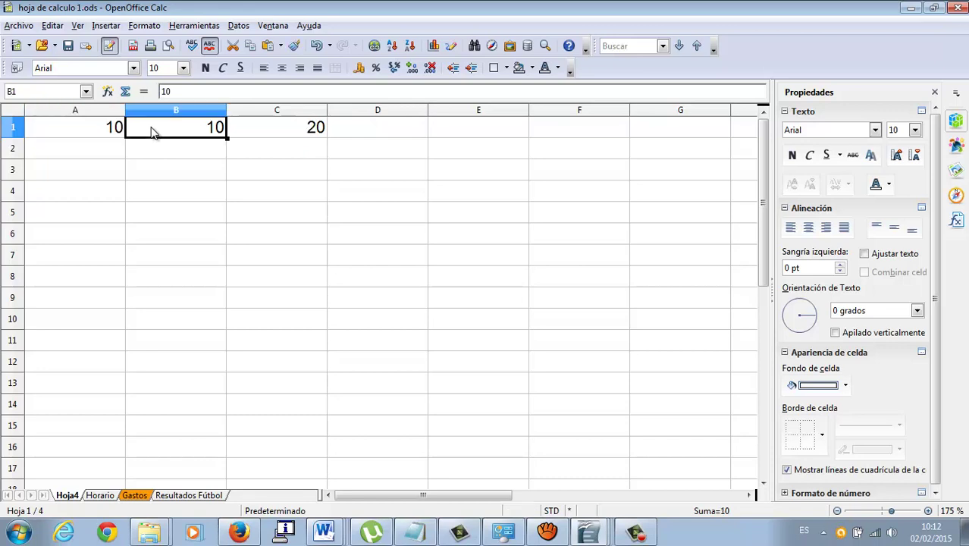
Step: Set cell A1 to 15 and cell B1 to 20
key(Left)
text(1q5)
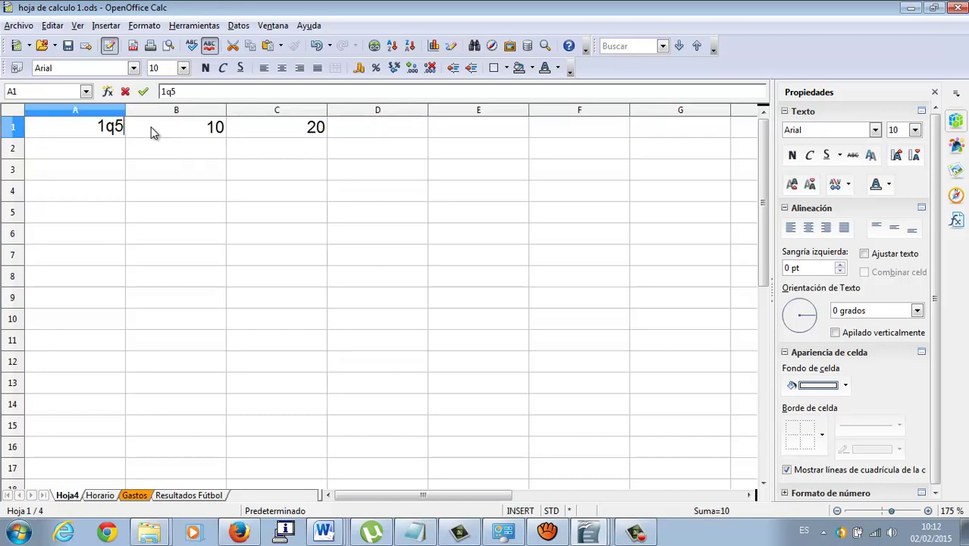
key(BackSpace)
key(BackSpace)
text(5)
key(Tab)
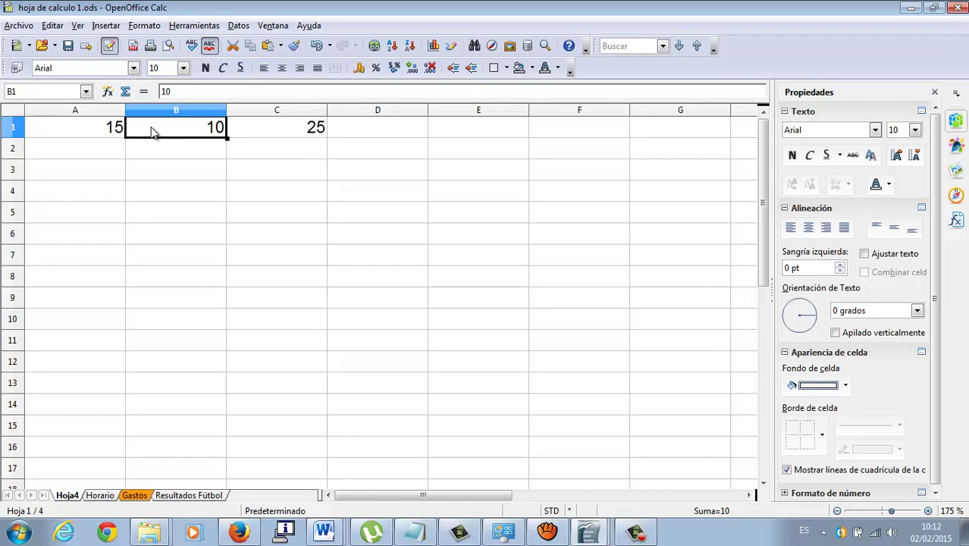
text(20)
key(Tab)
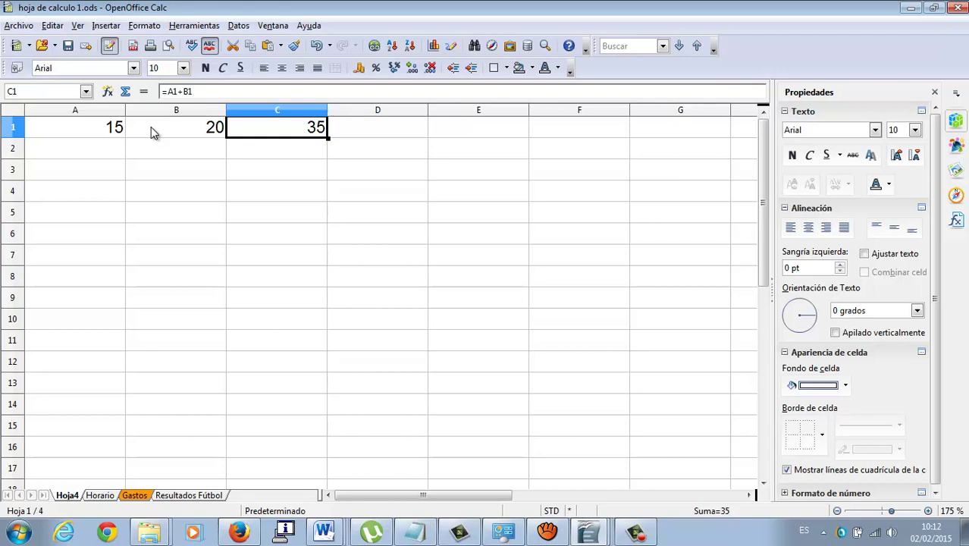
Step: Enter the subtraction formula =A2-B2 in cell C2, referencing the still empty cells A2 and B2
key(Down)
key(Left)
key(Left)
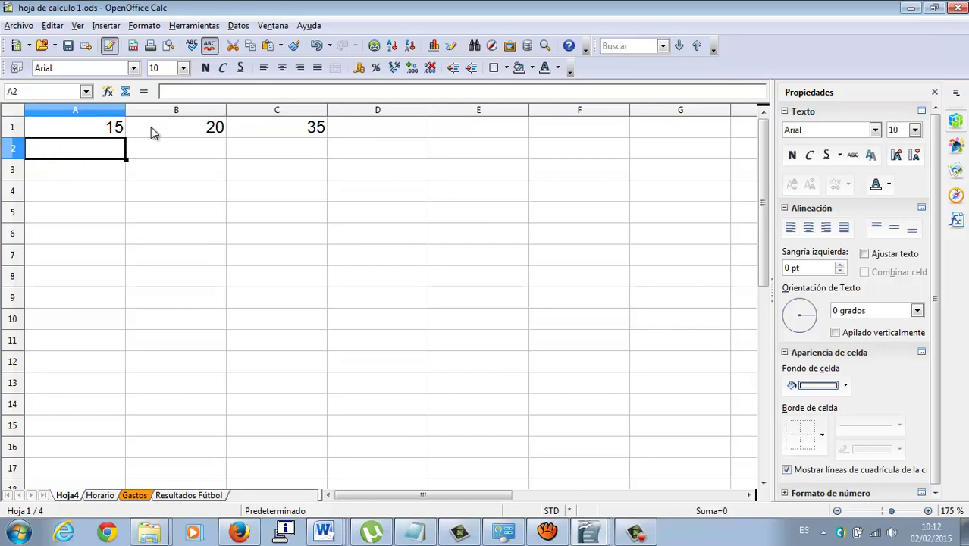
key(Right)
key(Right)
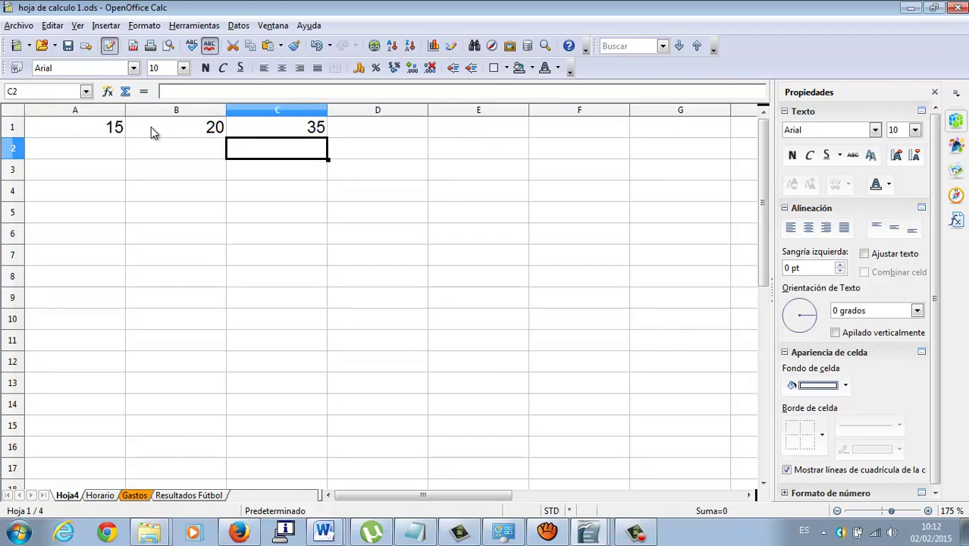
text(=)
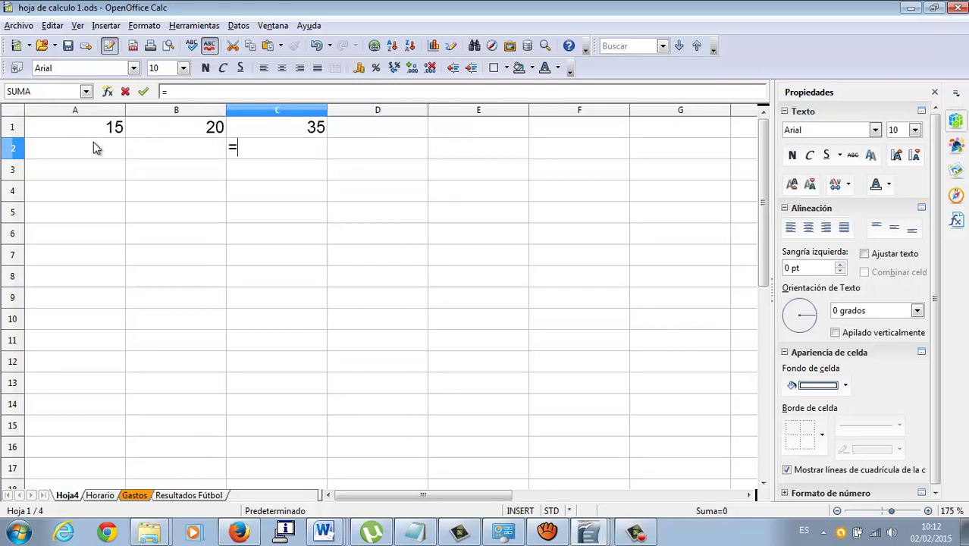
click(93, 144)
text(-)
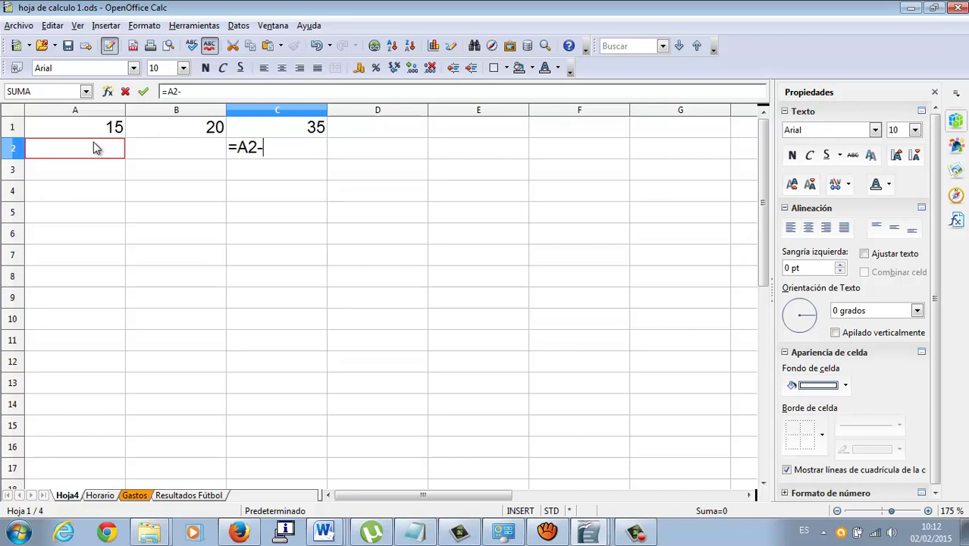
click(180, 148)
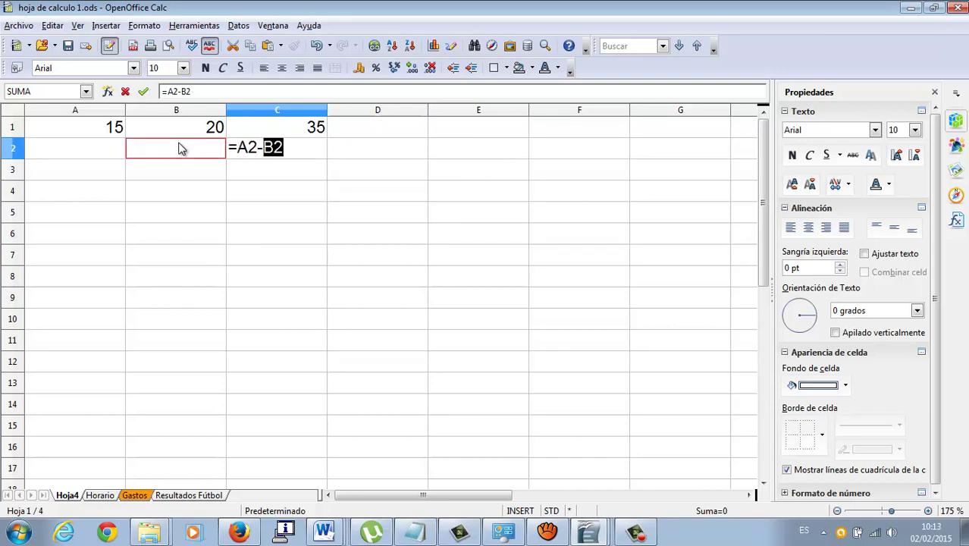
key(Return)
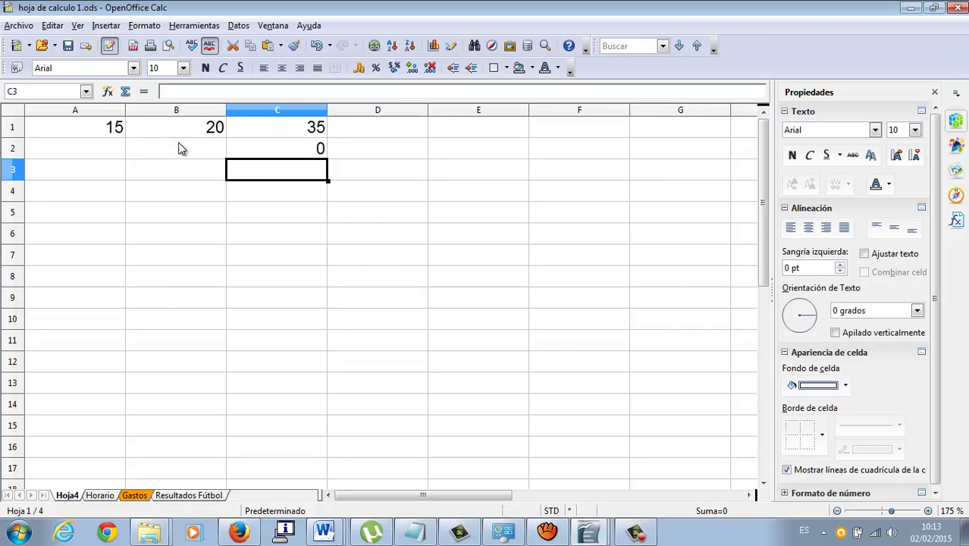
Step: Enter 20 in cell A2 and 5 in cell B2, and select the subtraction formula in C2
key(Up)
key(Left)
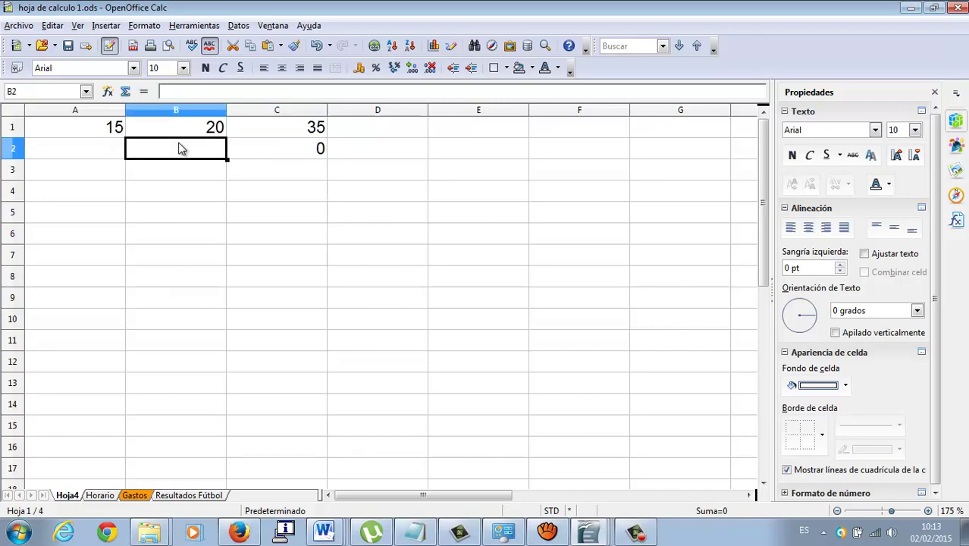
key(Left)
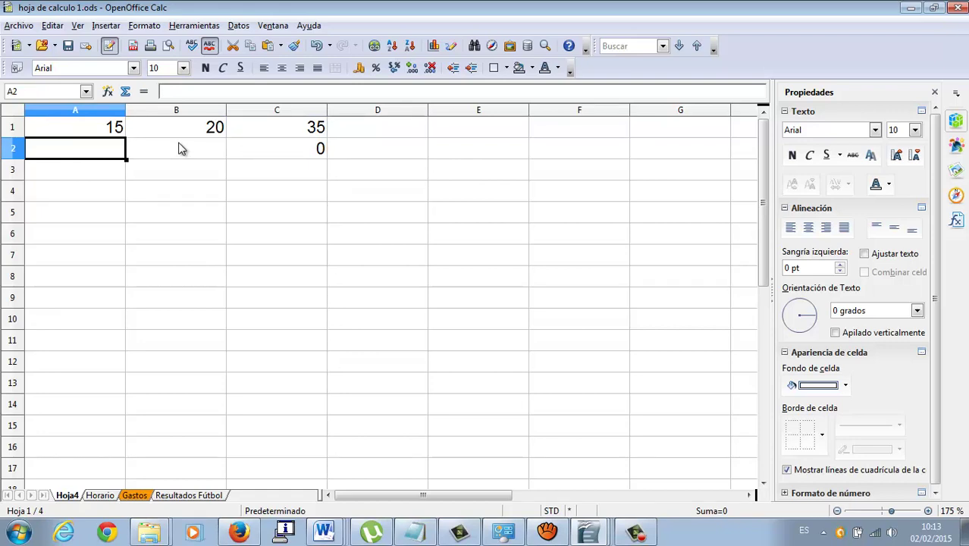
text(20)
key(Tab)
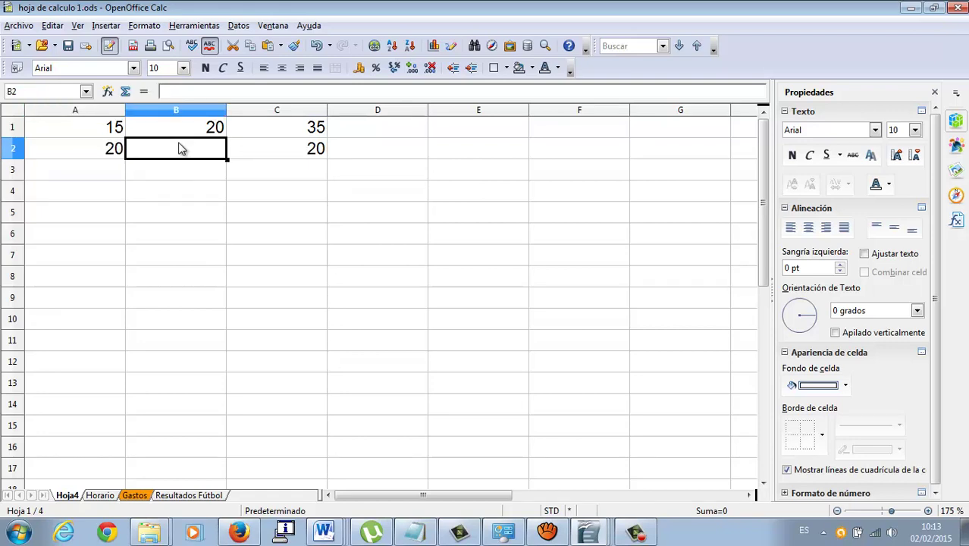
key(Right)
click(181, 148)
text(5)
key(Return)
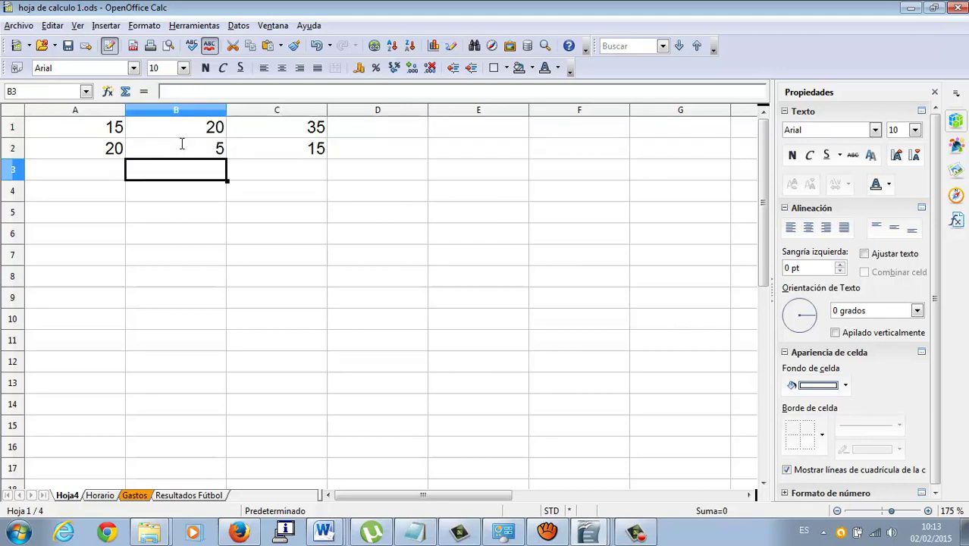
key(Up)
key(Right)
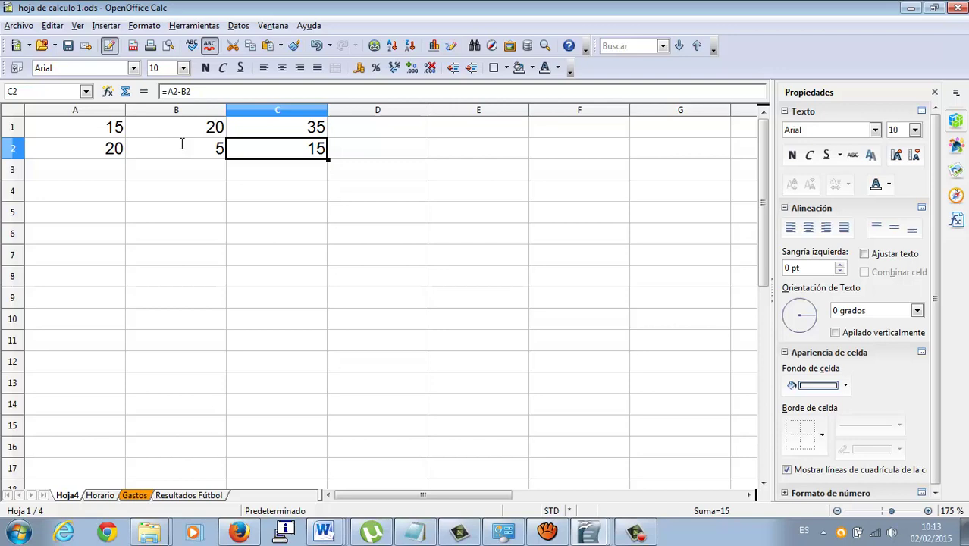
Step: Change the value in cell A2 to 3
key(Left)
key(Left)
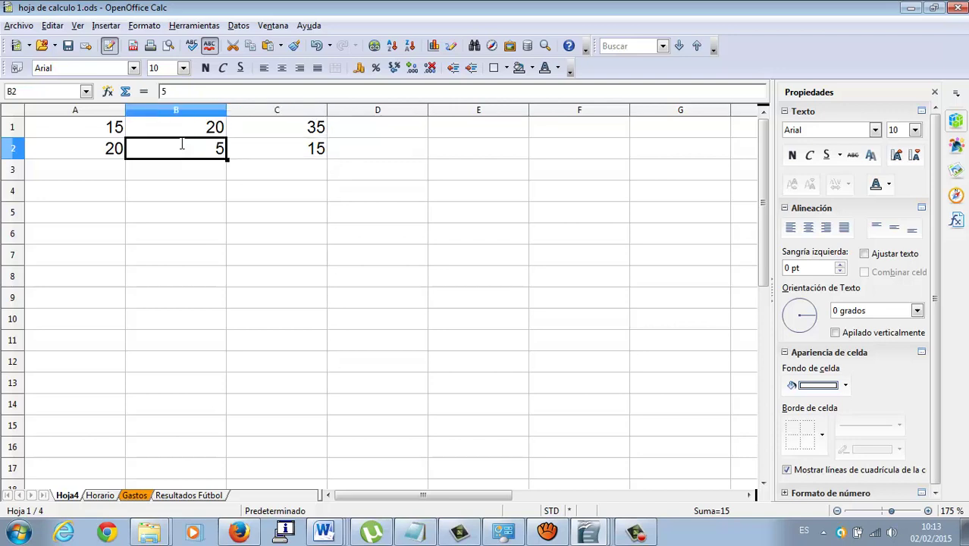
key(Right)
key(Right)
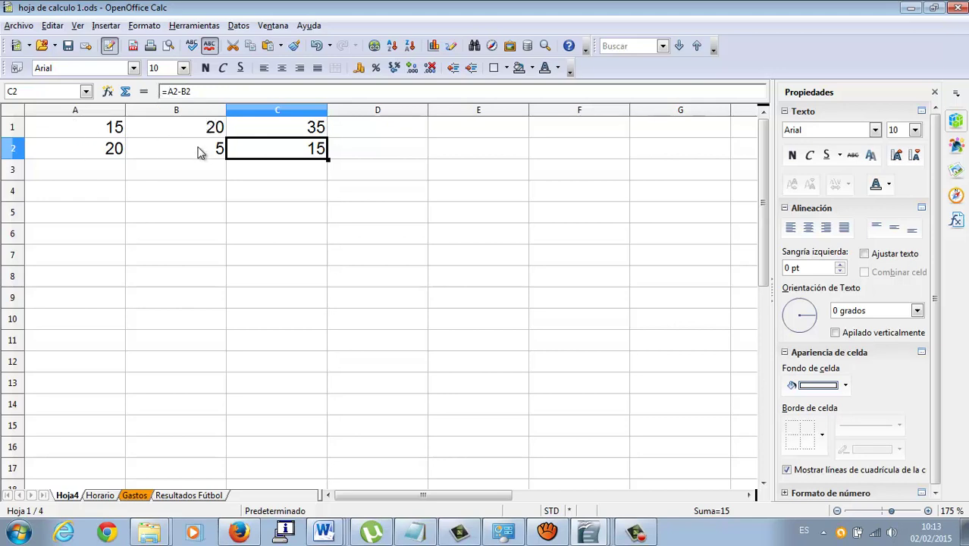
click(104, 150)
text(3)
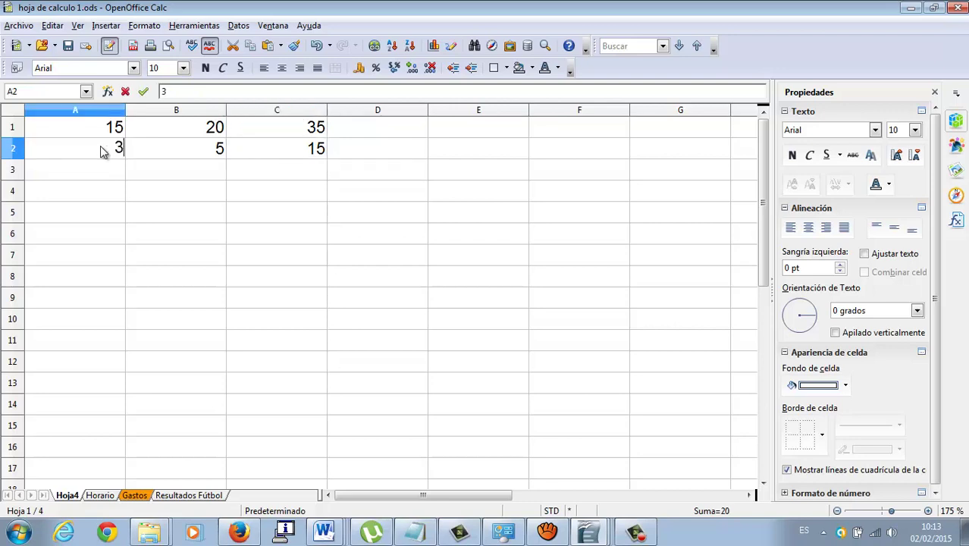
key(Tab)
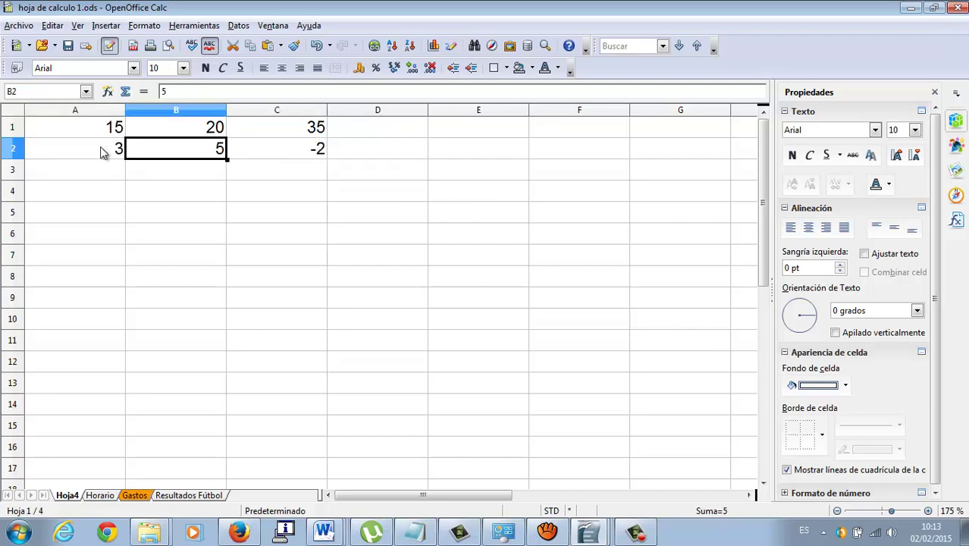
Step: Set the value in cell A2 to 8
click(101, 150)
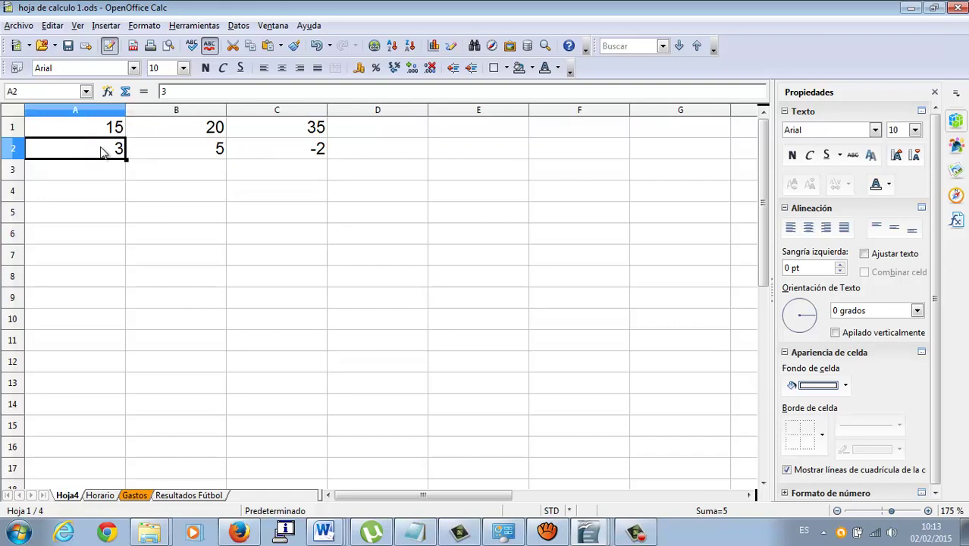
text(8)
key(Tab)
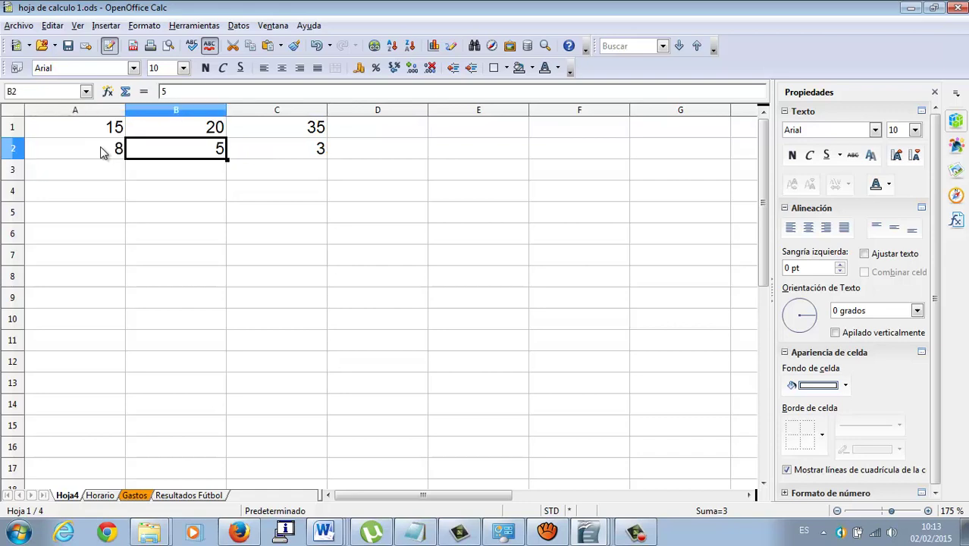
Step: Enter the multiplication formula =A3*B3 in cell C3, referencing the still empty cells A3 and B3
key(Down)
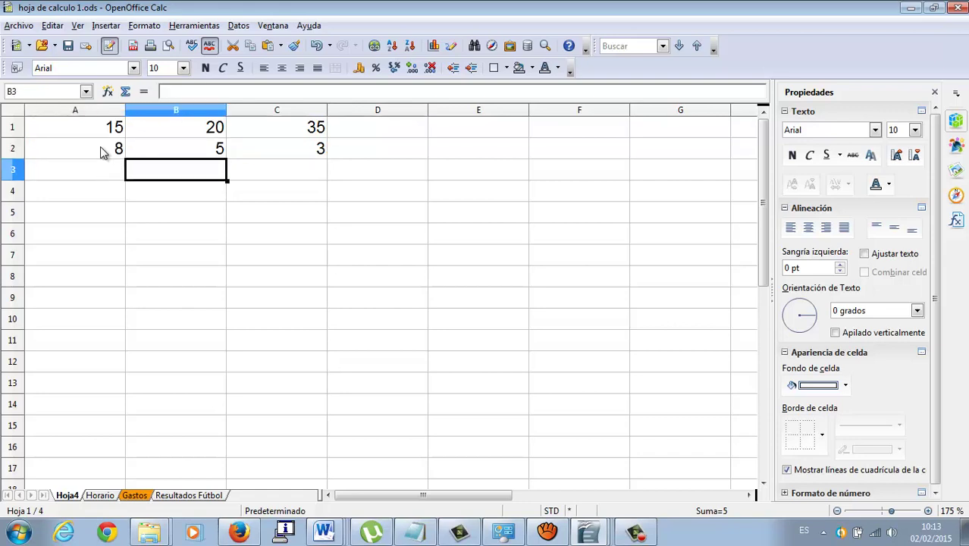
key(Left)
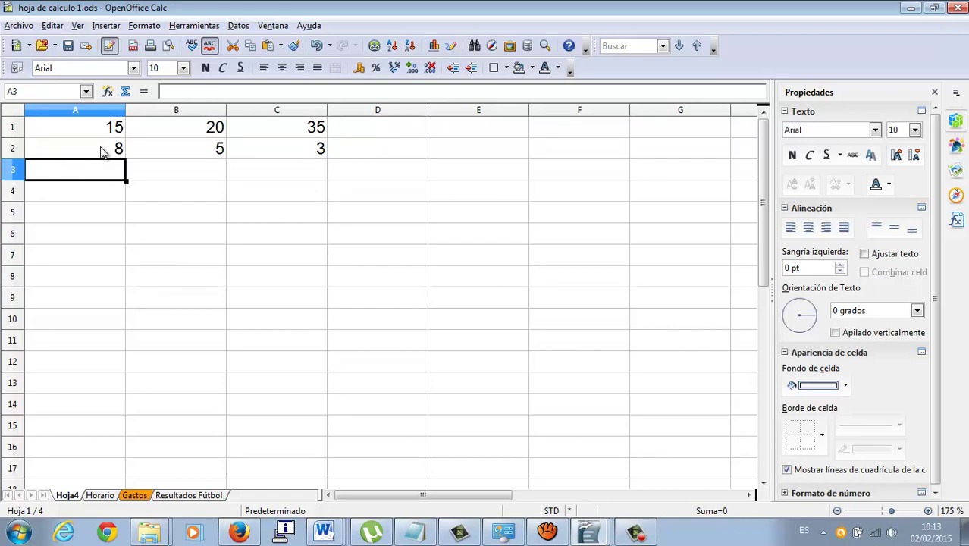
key(Right)
key(Right)
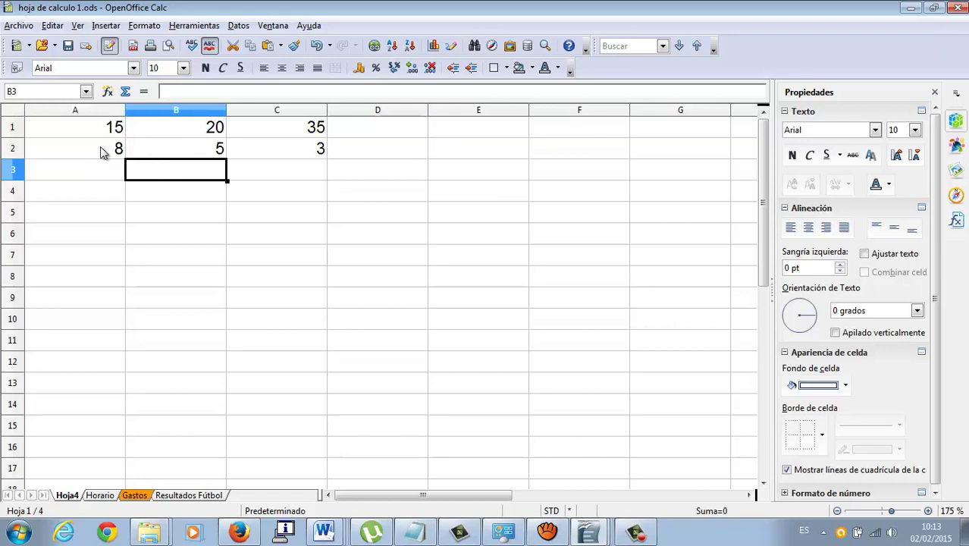
text(=)
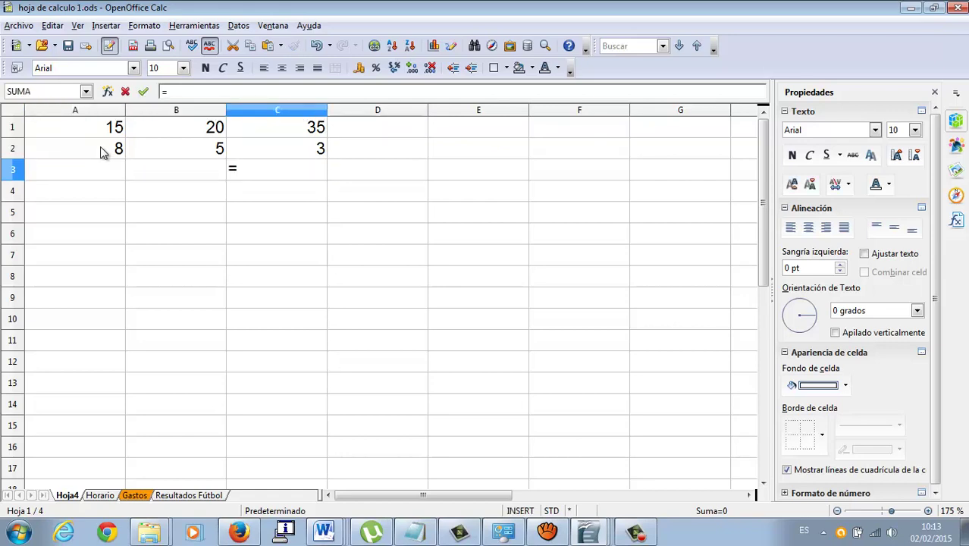
click(100, 146)
click(91, 169)
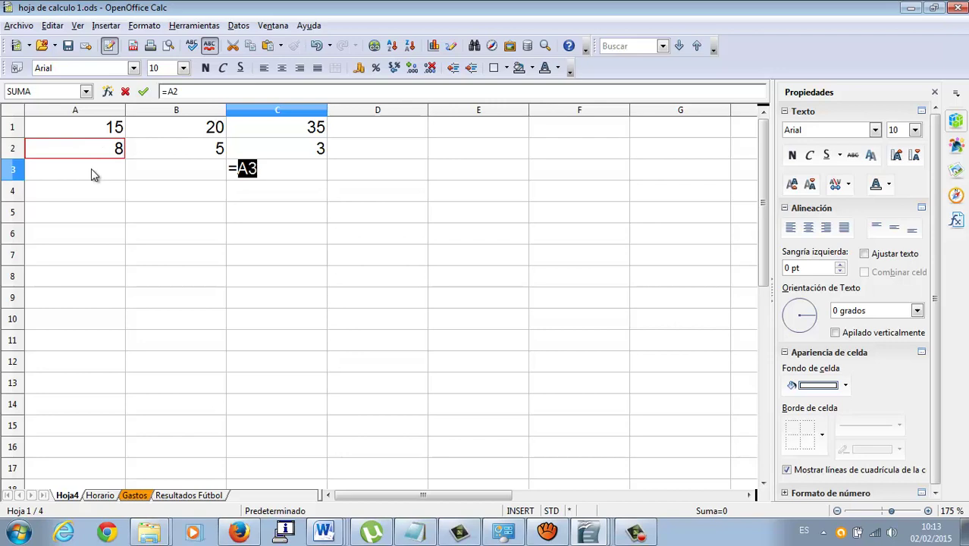
text(*)
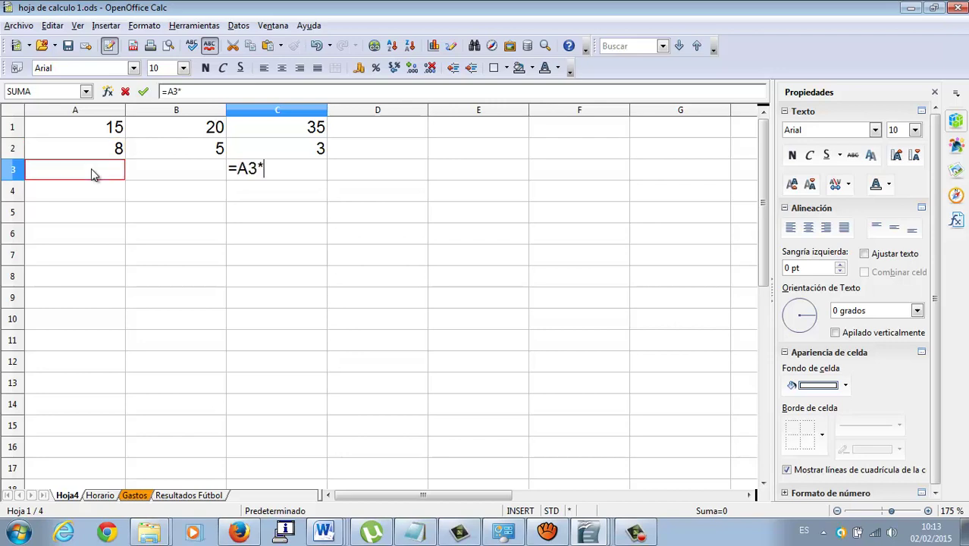
click(175, 179)
key(Return)
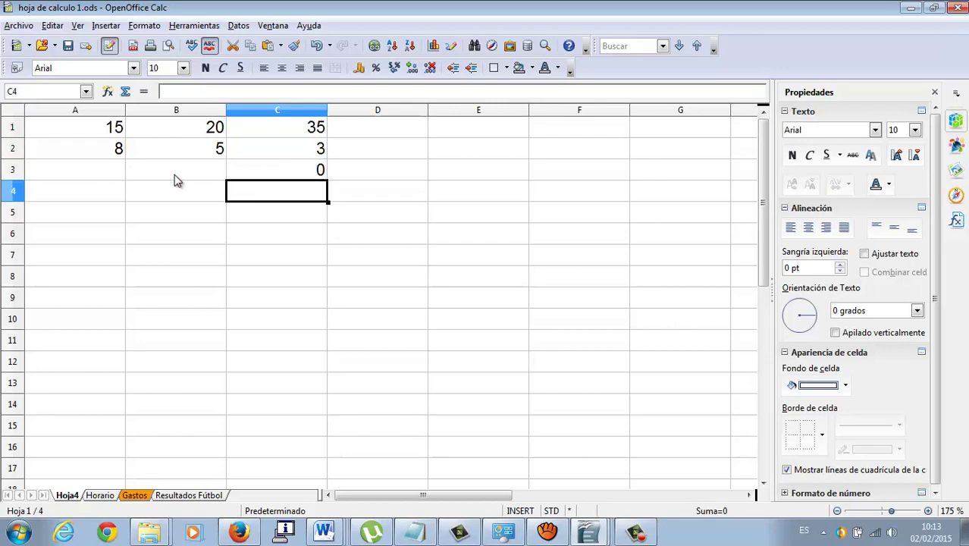
Step: Enter 5 in cell A3 and 2 in cell B3 as factors for the multiplication formula
key(Up)
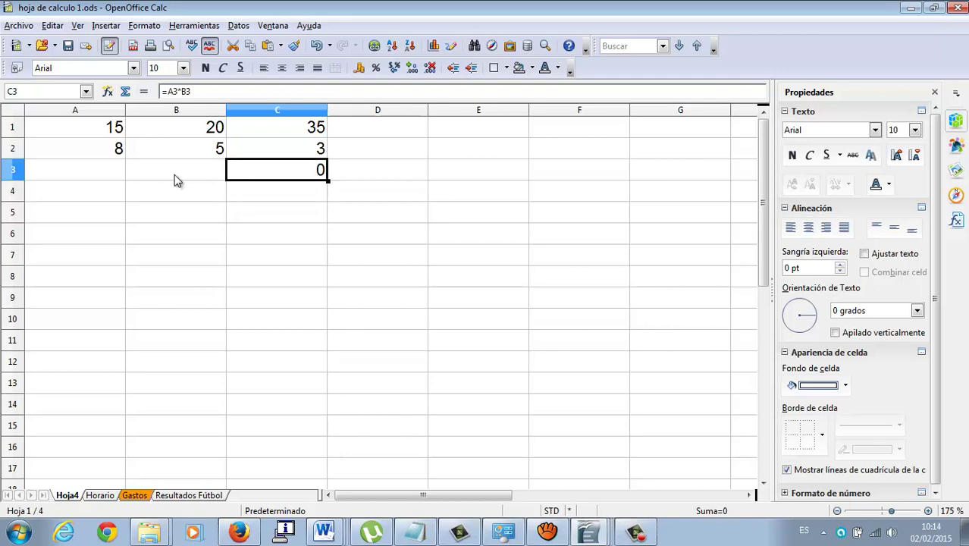
key(Left)
key(Left)
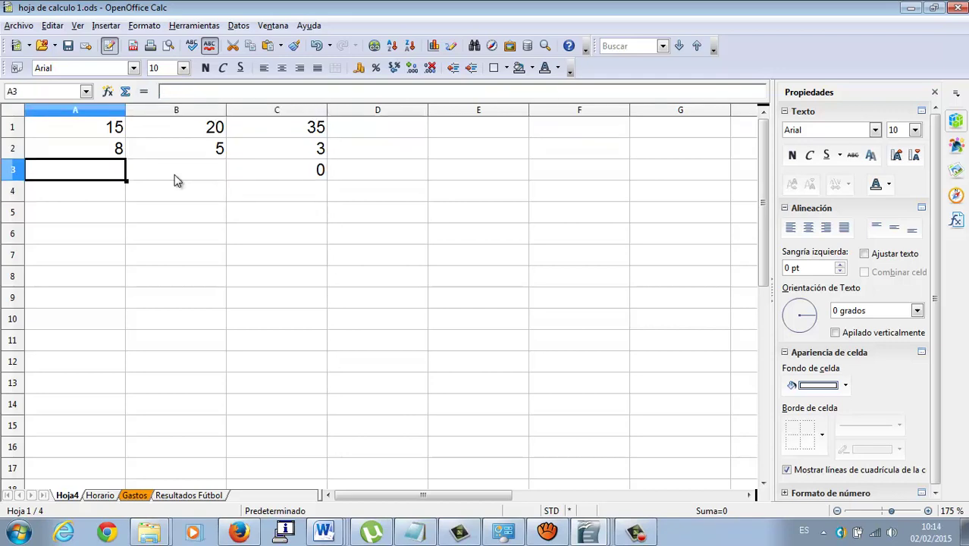
text(5)
key(Tab)
text(2)
key(Tab)
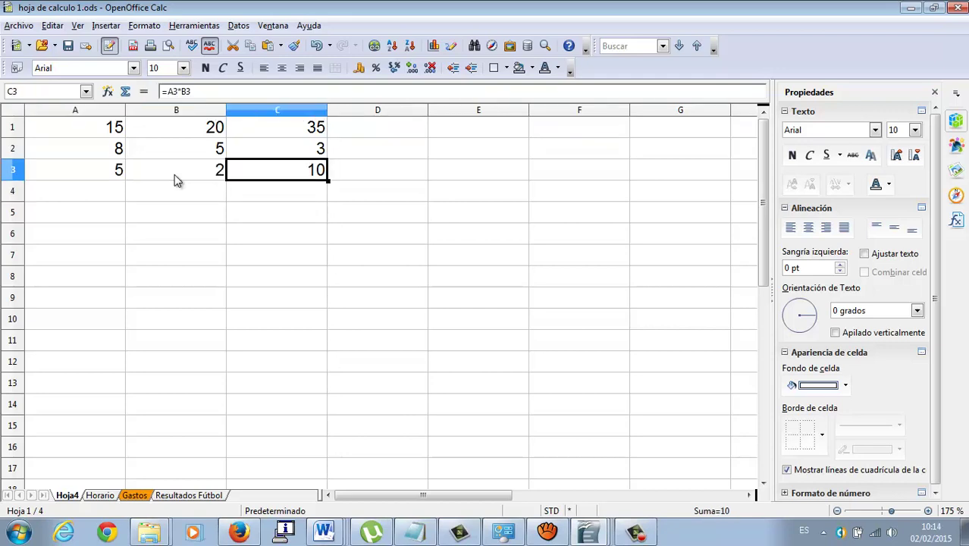
Step: Change the value in cell B3 to 3 and then to 4
key(Left)
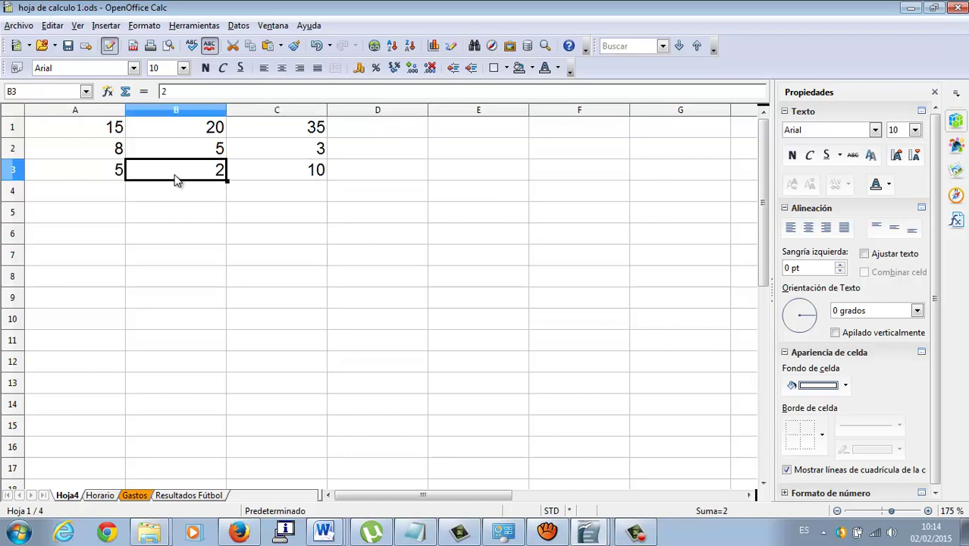
text(3)
key(Tab)
key(Left)
text(4)
key(Tab)
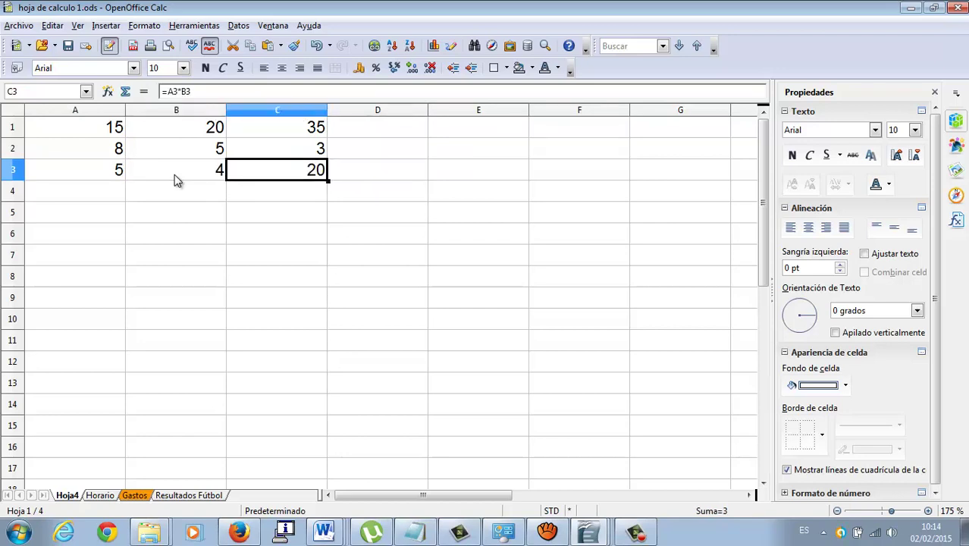
Step: Set cell B3 to 6 and cell A3 to 7
key(Left)
text(6)
key(Tab)
key(Left)
key(Left)
text(7)
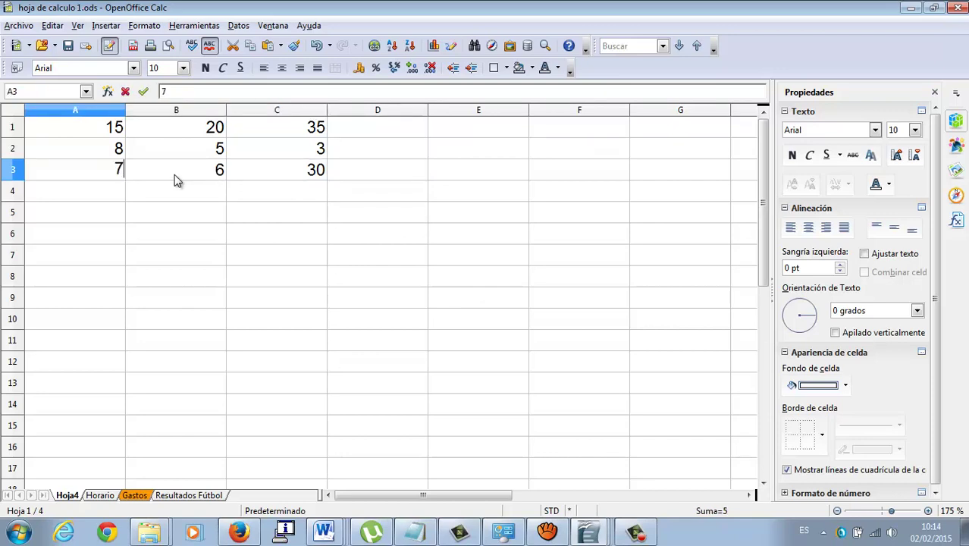
key(Tab)
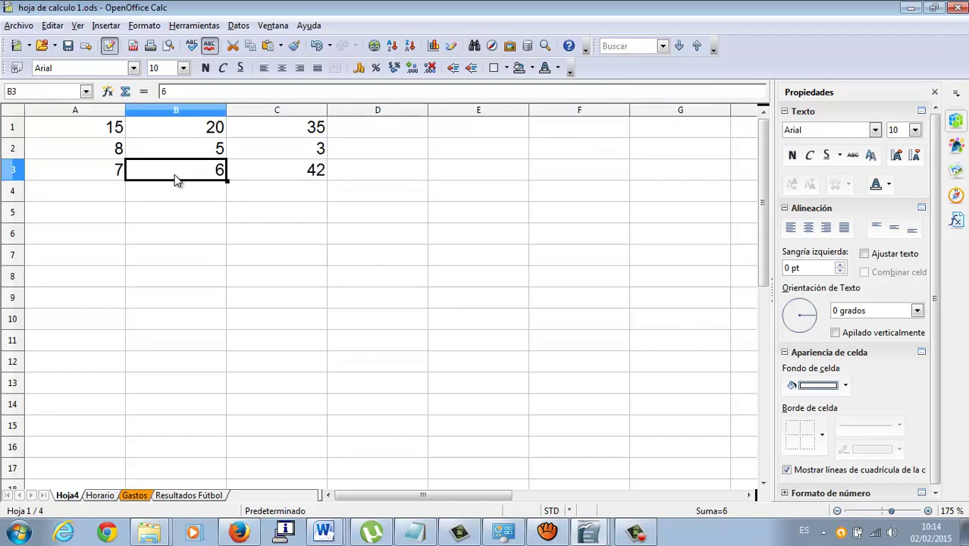
Step: Enter the division formula =A4/B4 in cell C4, referencing the still empty cells A4 and B4
key(Return)
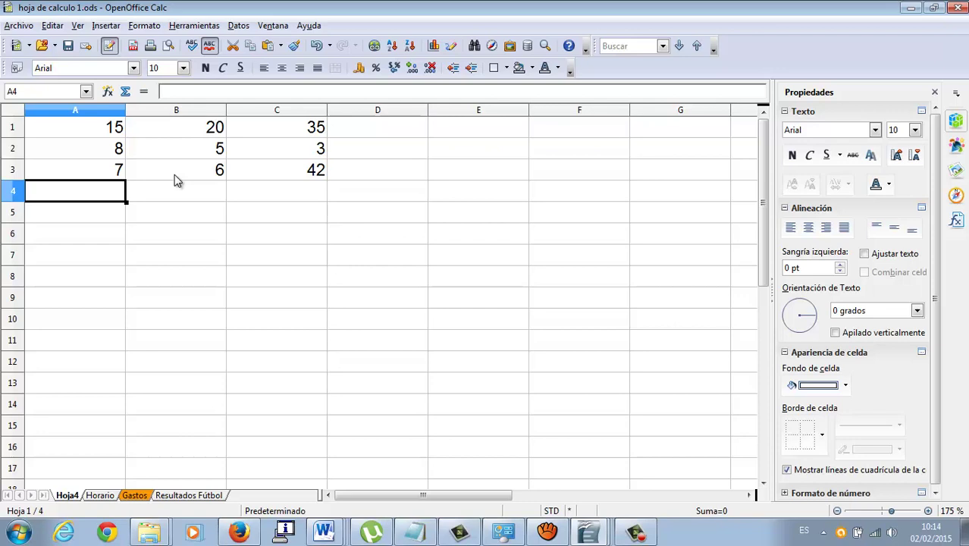
key(Right)
key(Right)
key(F2)
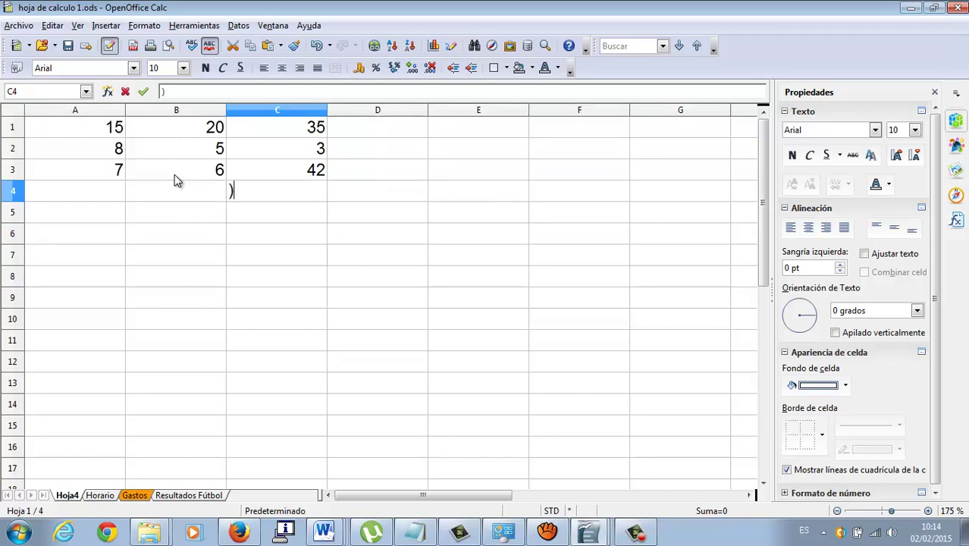
key(Up)
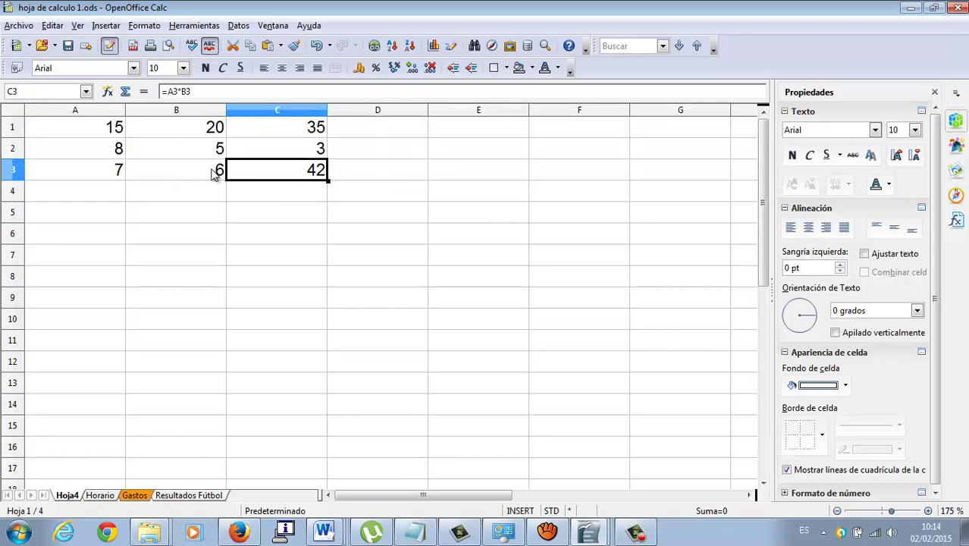
key(Down)
text(=)
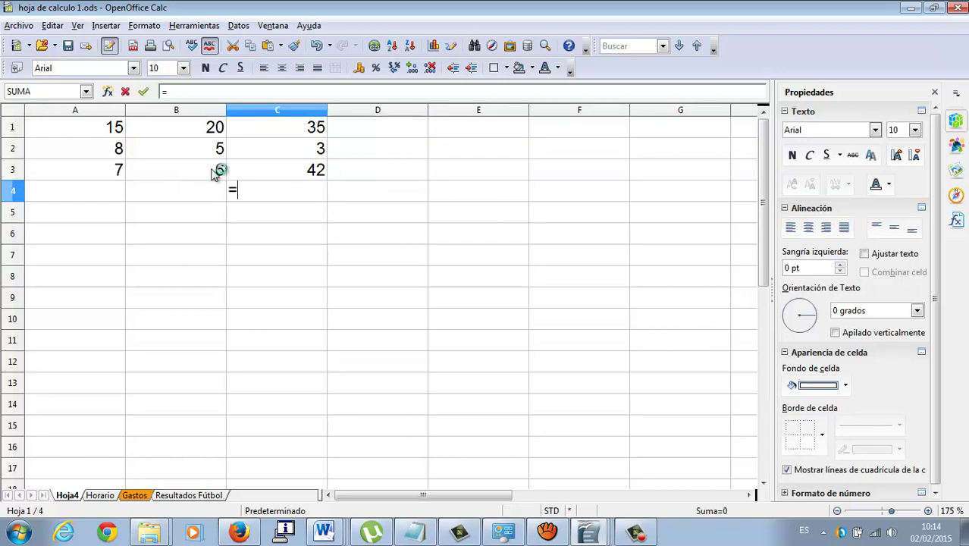
click(117, 194)
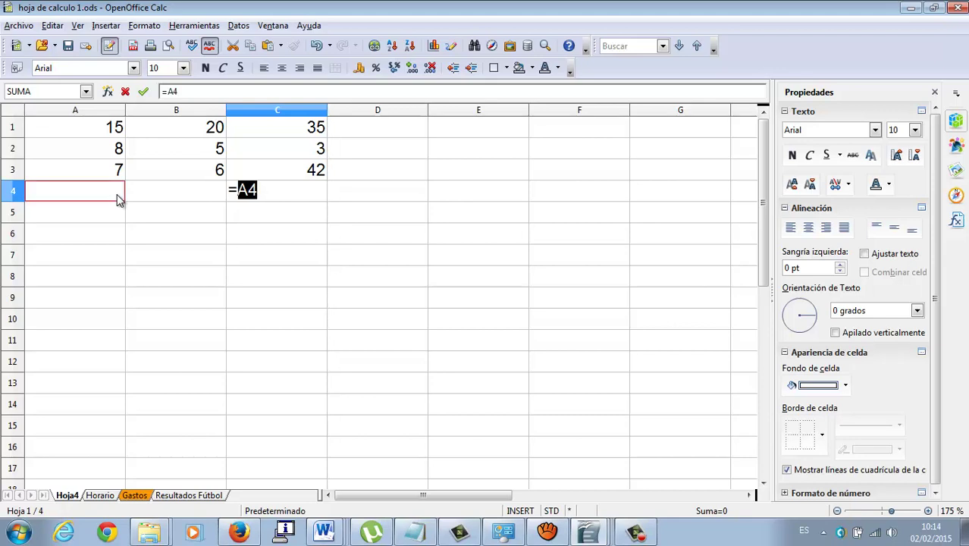
text(/)
click(149, 186)
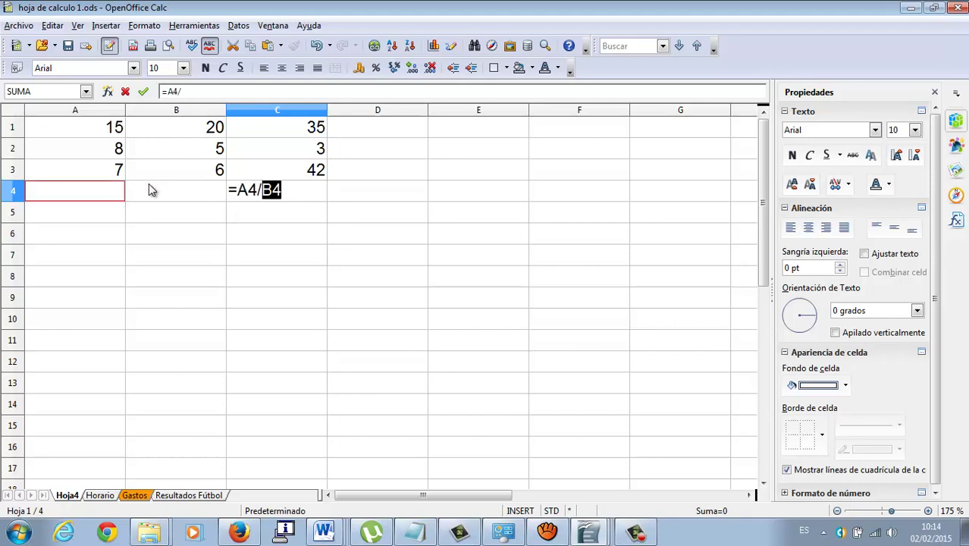
key(Return)
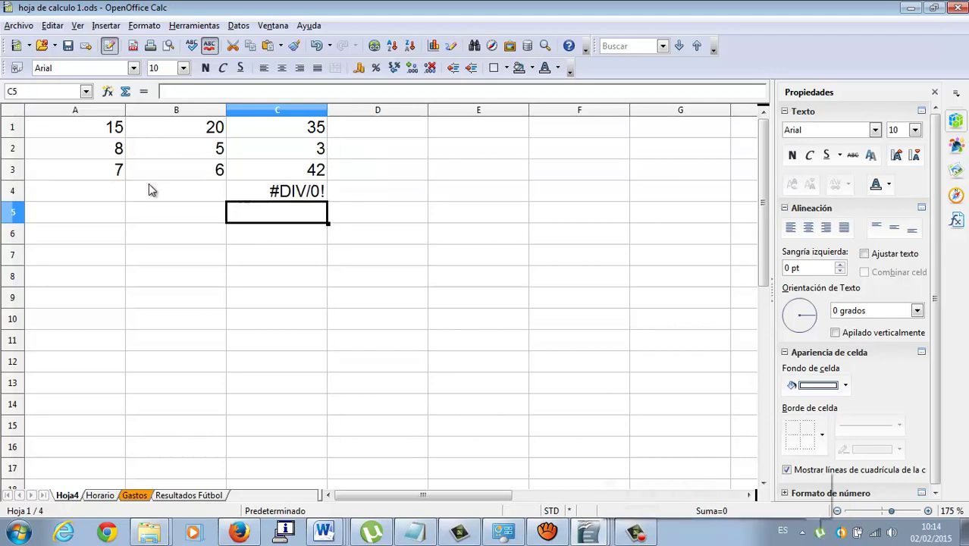
Step: Enter 7 in cell A4 and 3 in cell B4 as operands for the division formula
key(Up)
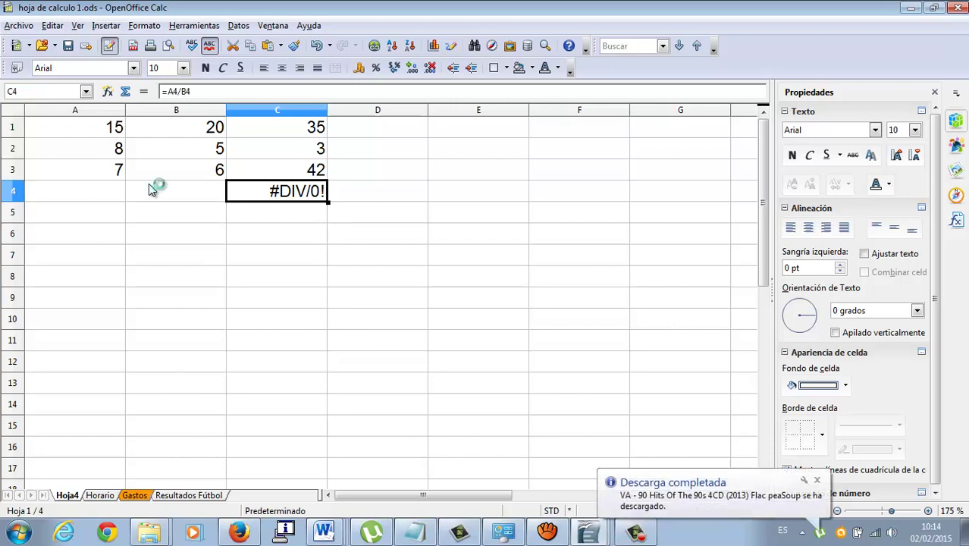
click(148, 188)
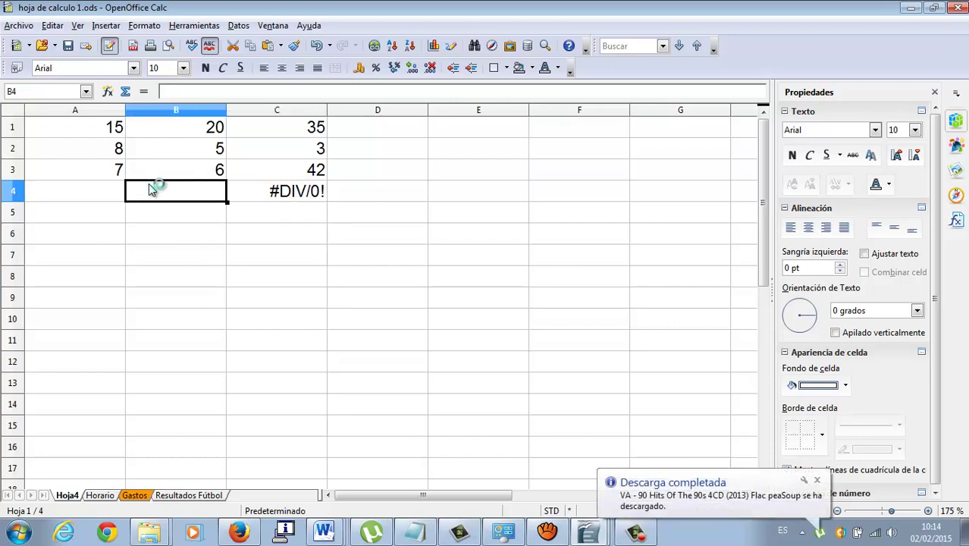
key(Left)
text(7)
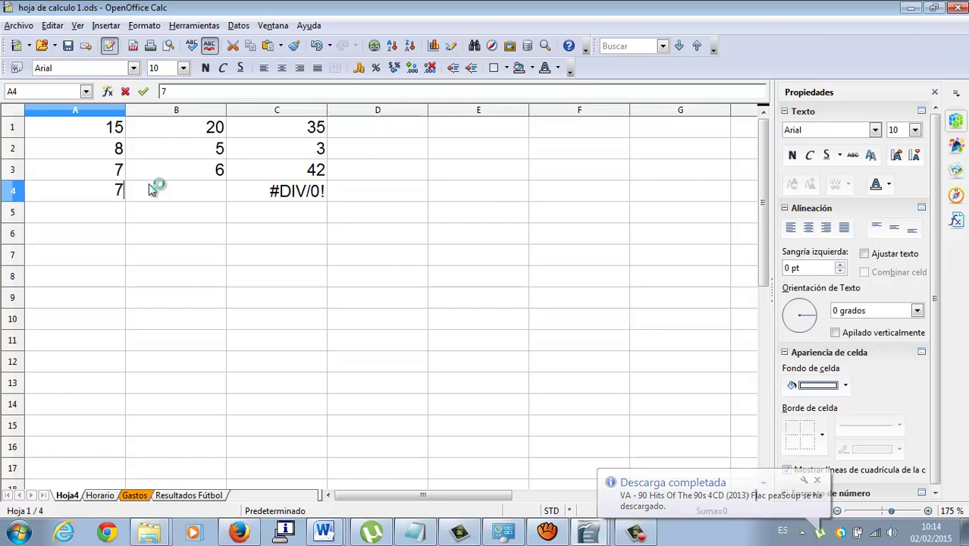
key(Tab)
text(3)
key(Tab)
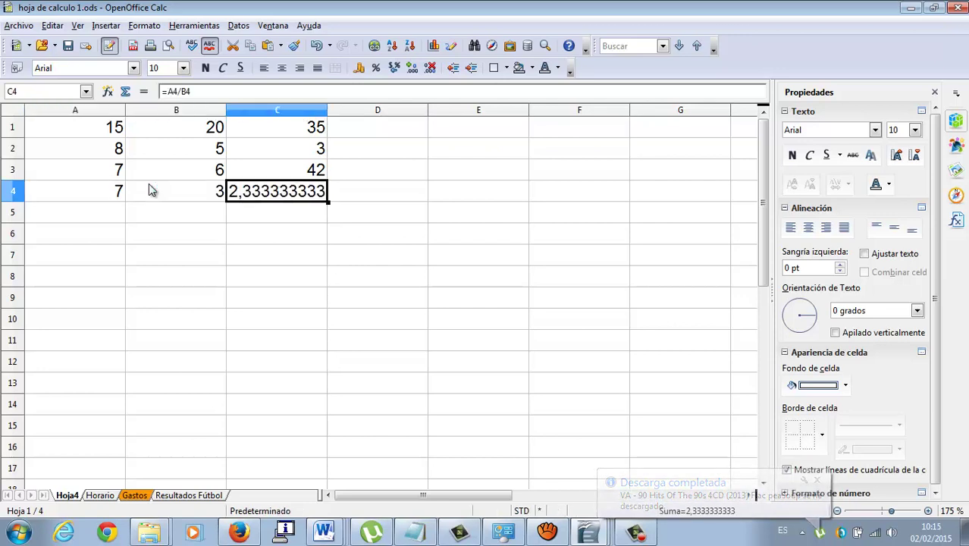
Step: Change cell A4 to 8 and cell B4 to 2
click(149, 189)
key(Left)
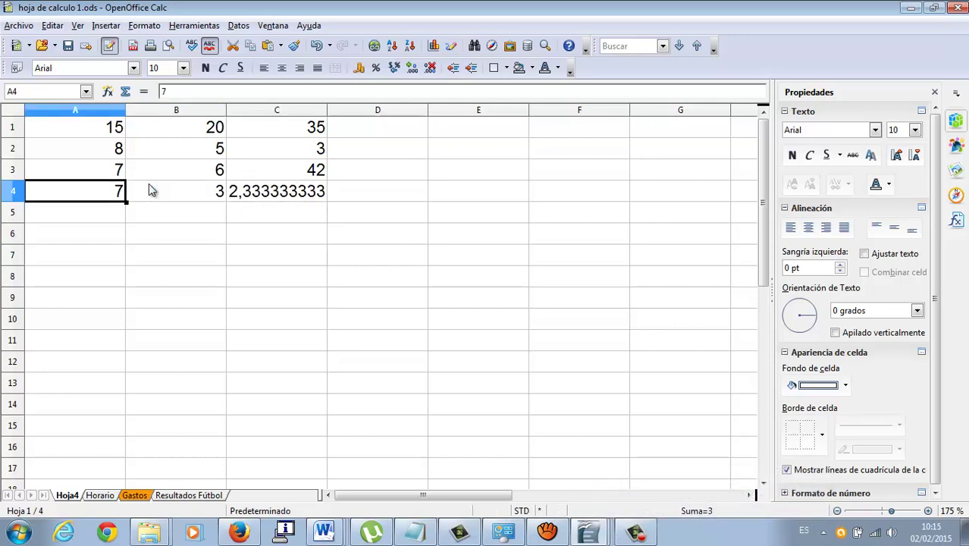
text(8)
key(Tab)
text(2)
key(Tab)
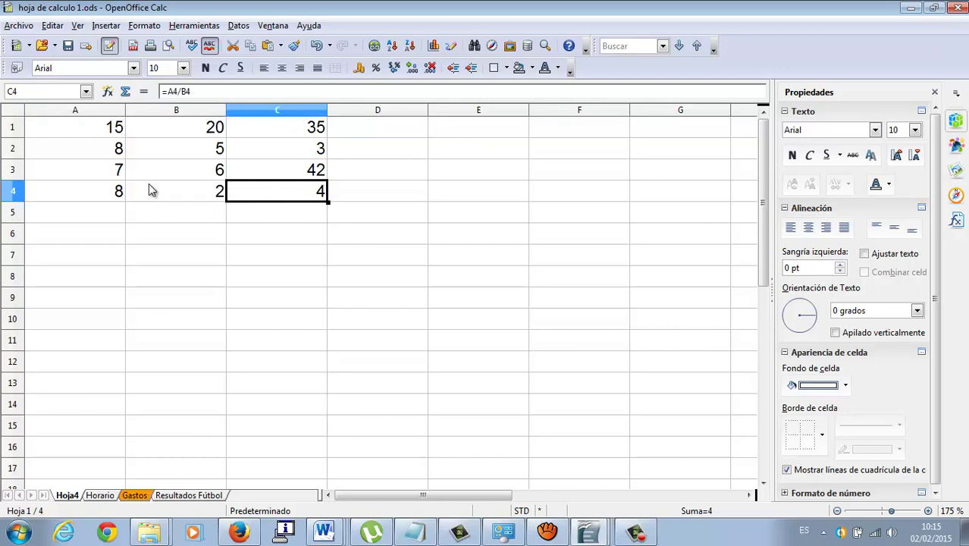
Step: Review the formulas in cells C1 through C4 one by one
key(Up)
key(Up)
key(Up)
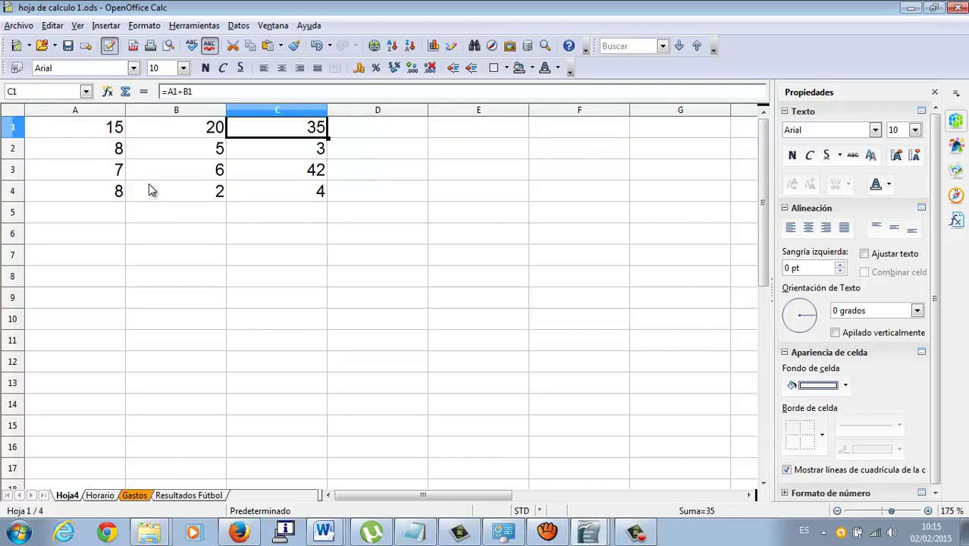
key(Down)
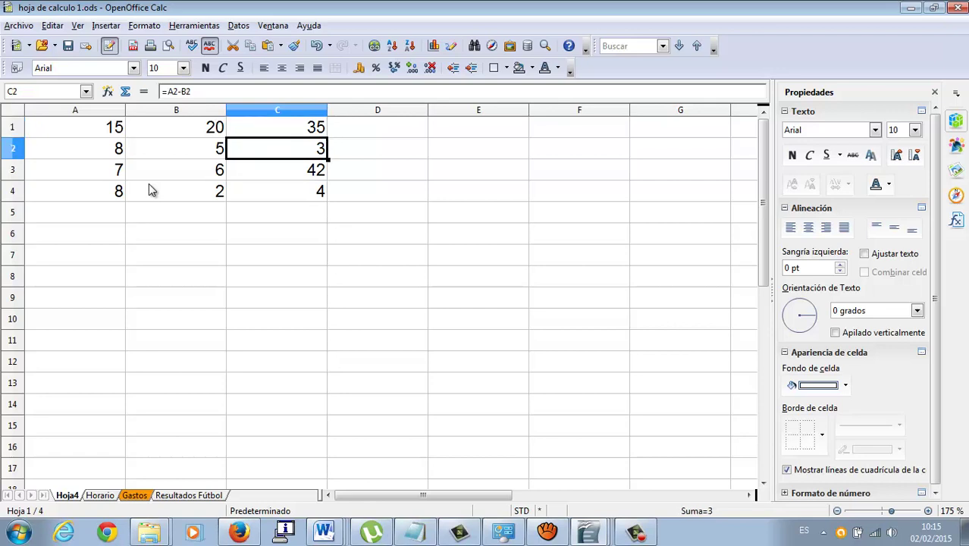
key(Down)
key(Down)
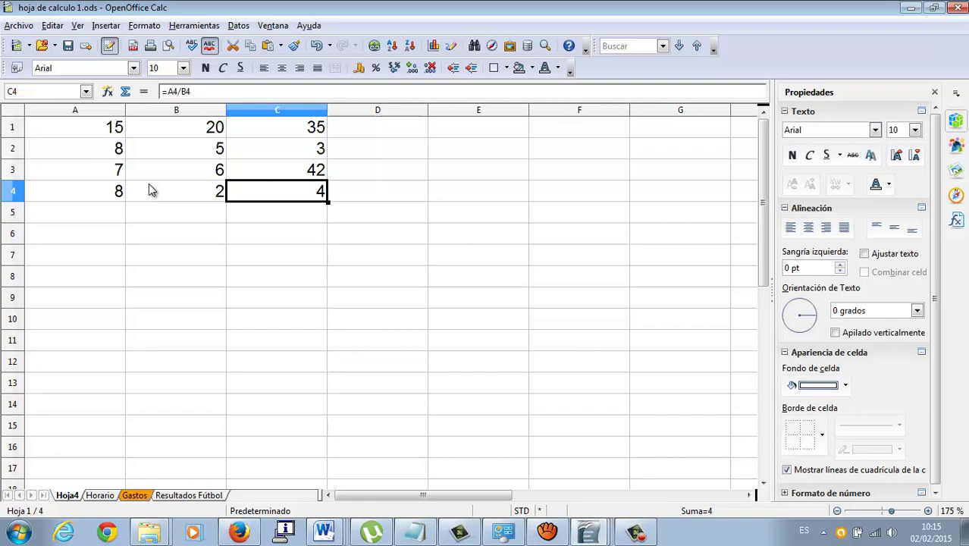
Step: Select the empty cell C6 and open the Function Wizard for it
key(Down)
key(Down)
key(Left)
key(Left)
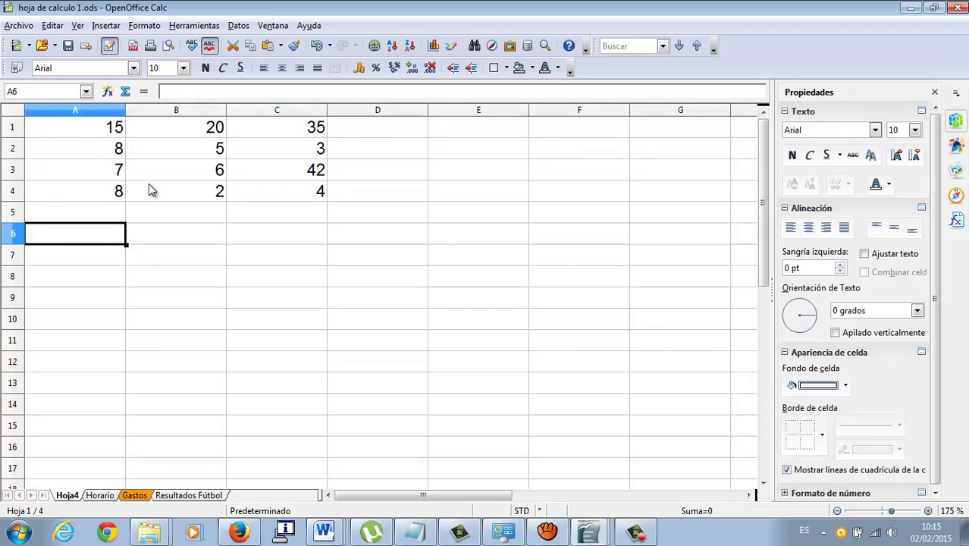
key(Right)
key(Right)
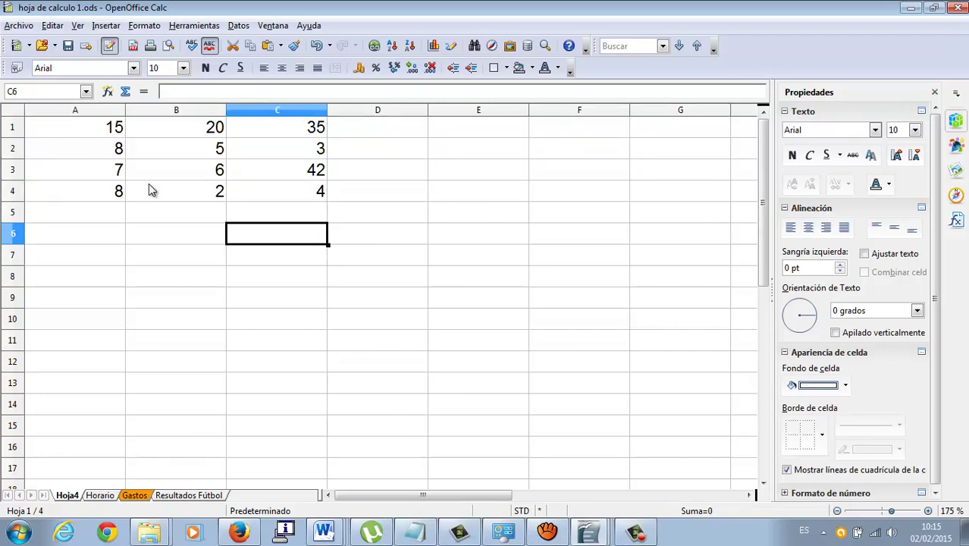
click(108, 91)
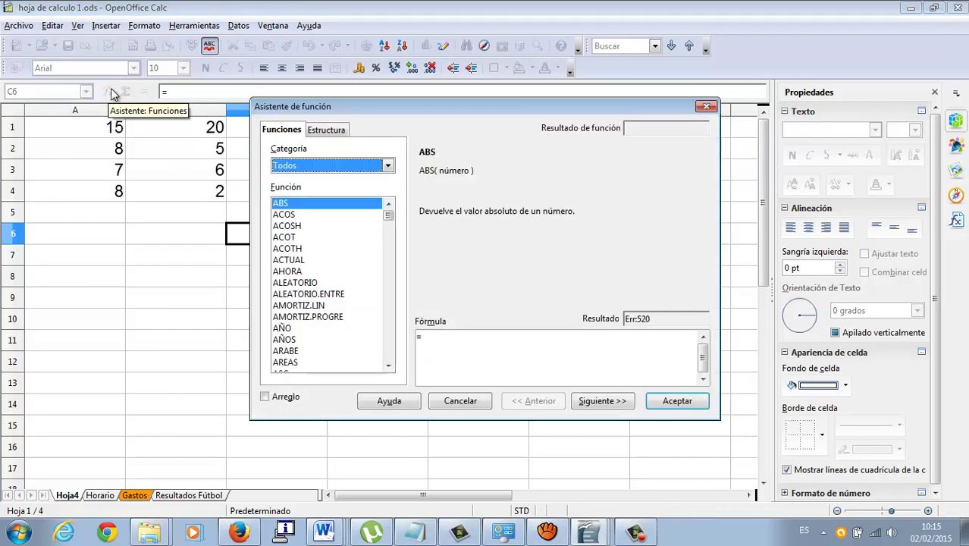
Step: Browse the functions in the categories Base de datos, Fecha y Hora, Finanzas and Información of the Function Wizard
drag(388, 216, 396, 195)
click(390, 168)
click(373, 191)
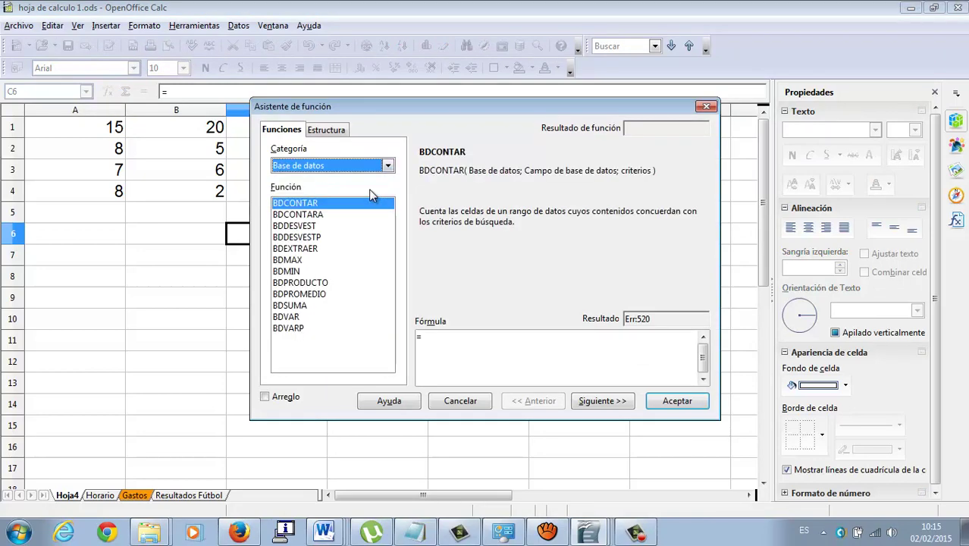
click(388, 167)
click(371, 201)
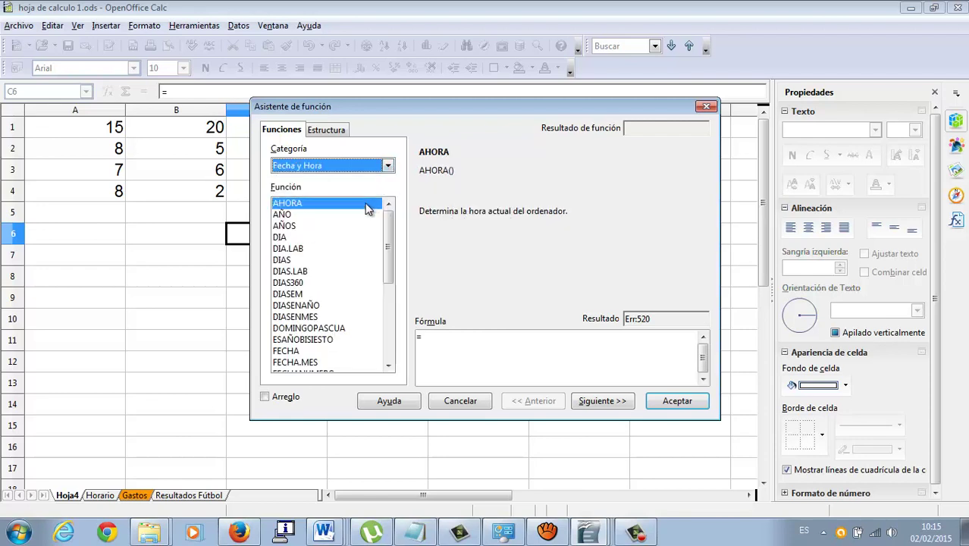
click(389, 167)
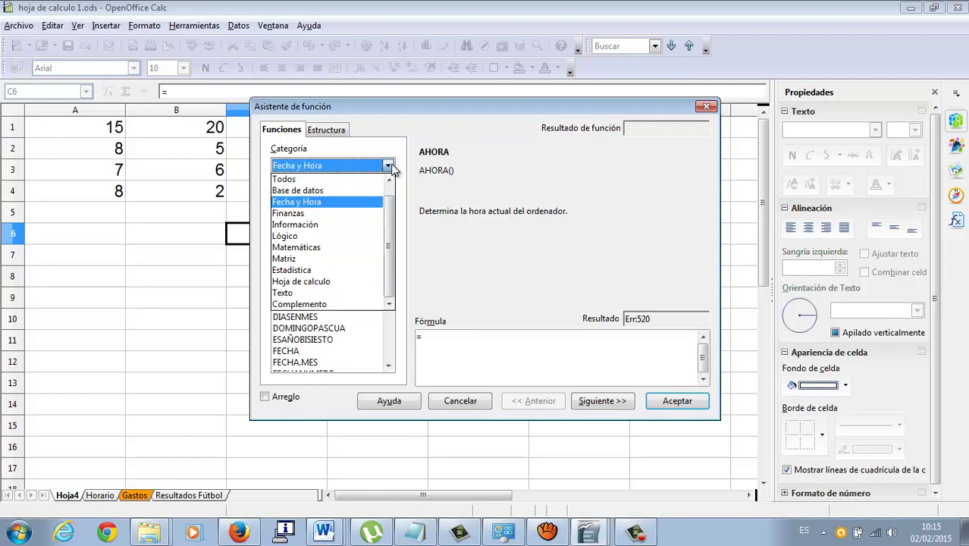
click(346, 214)
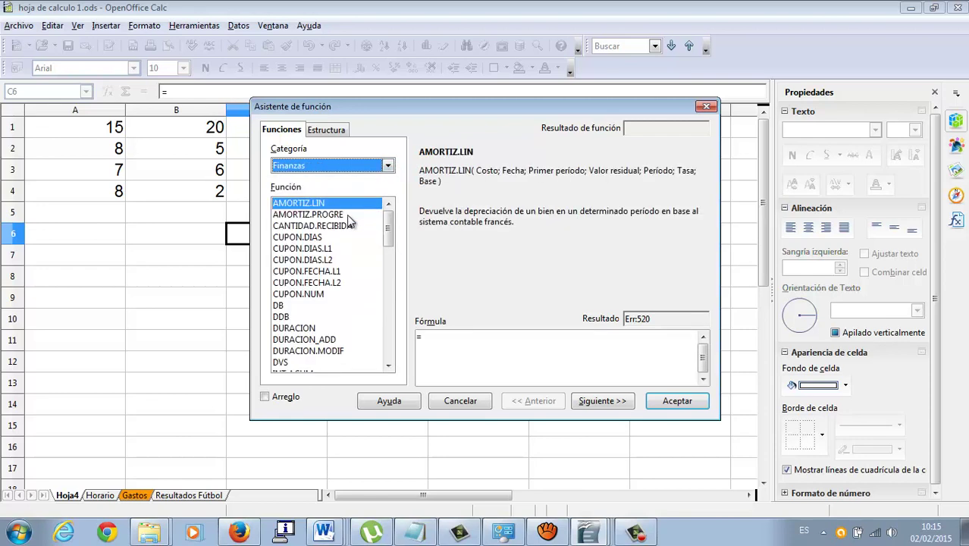
click(389, 167)
click(341, 228)
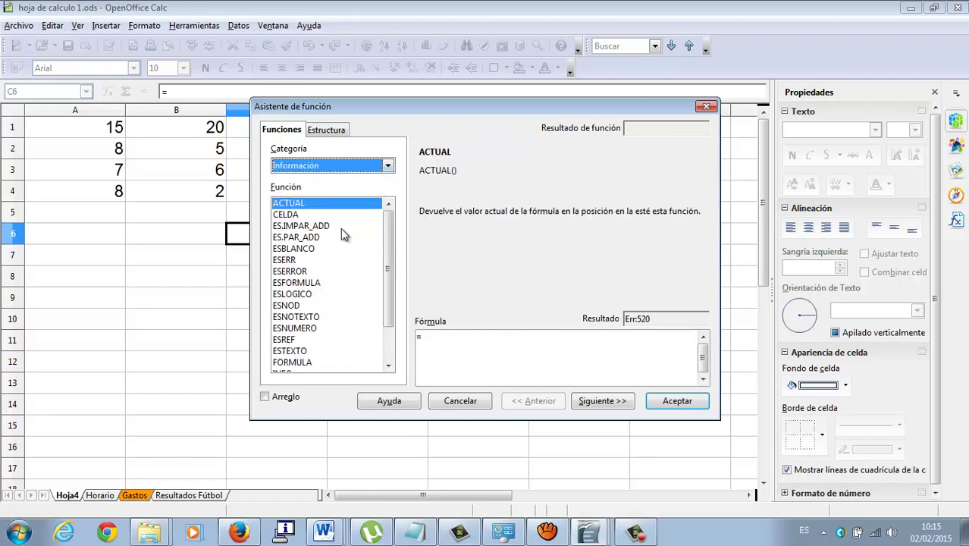
Step: Browse the functions in the categories Lógico, Matemáticas, Matriz, Estadística and Complemento
click(390, 166)
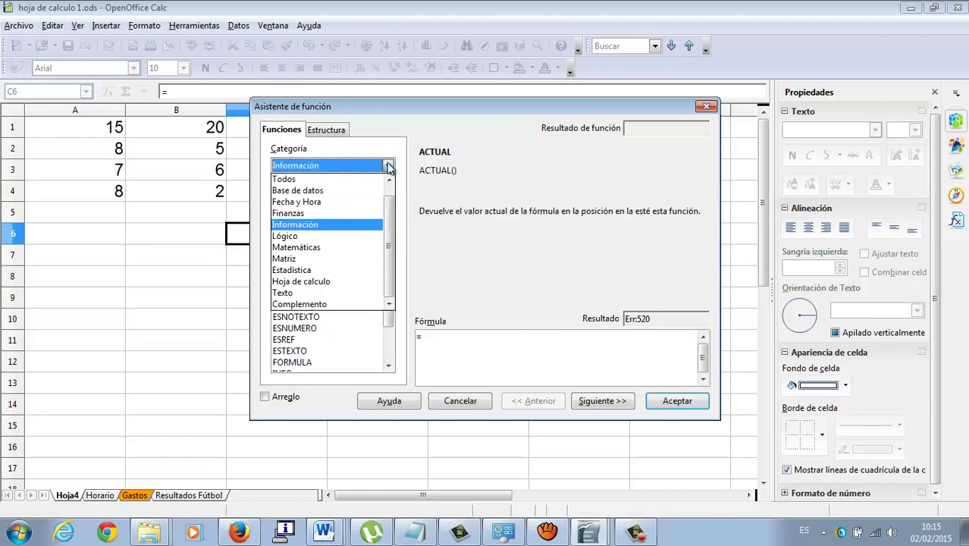
click(331, 240)
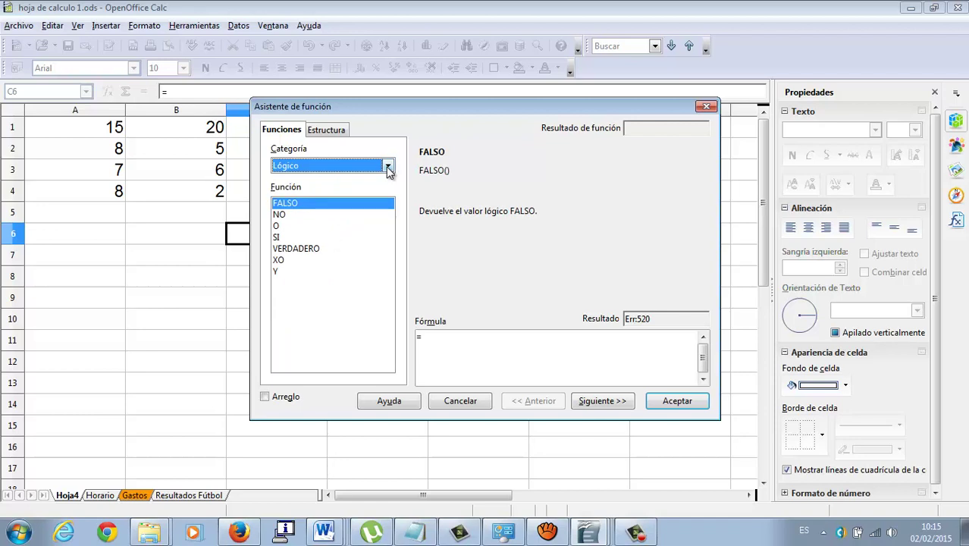
click(388, 167)
click(327, 246)
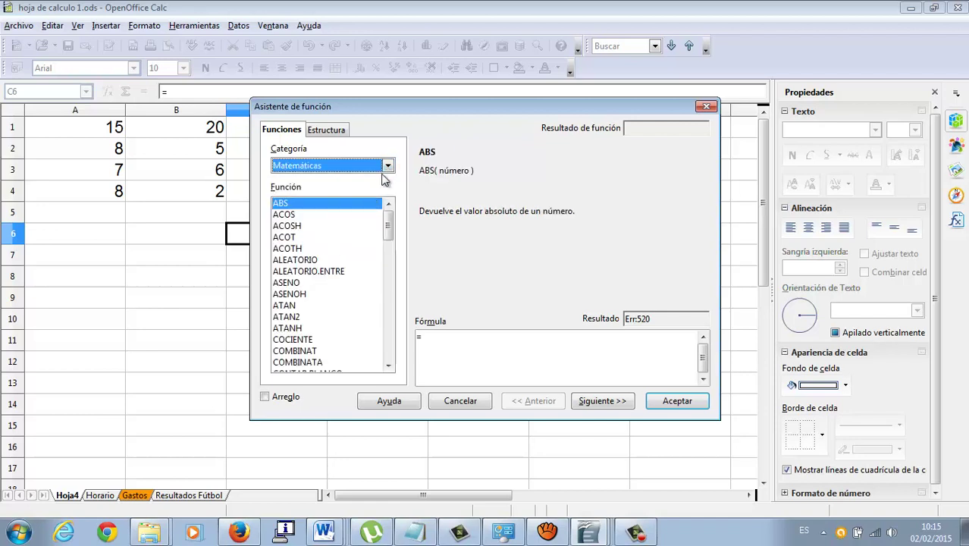
click(387, 166)
click(315, 261)
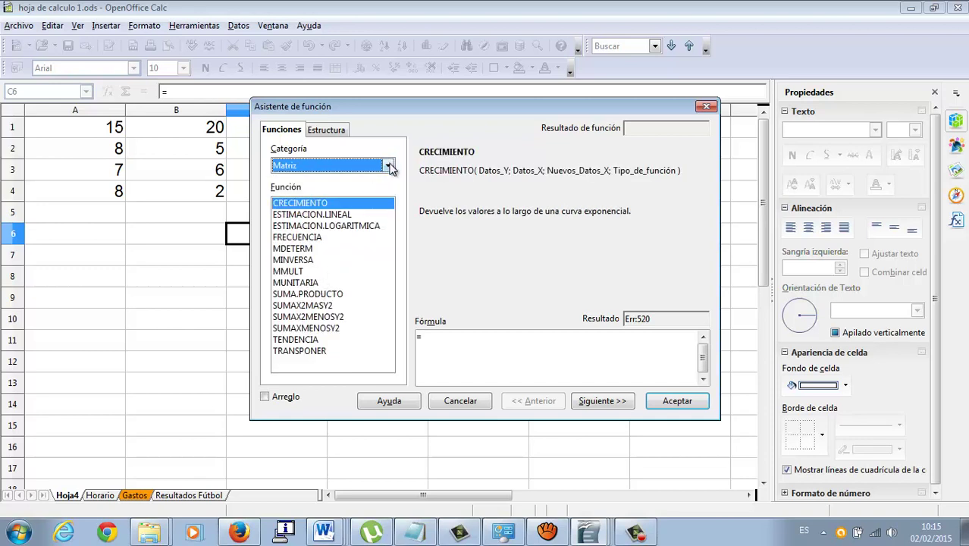
click(389, 167)
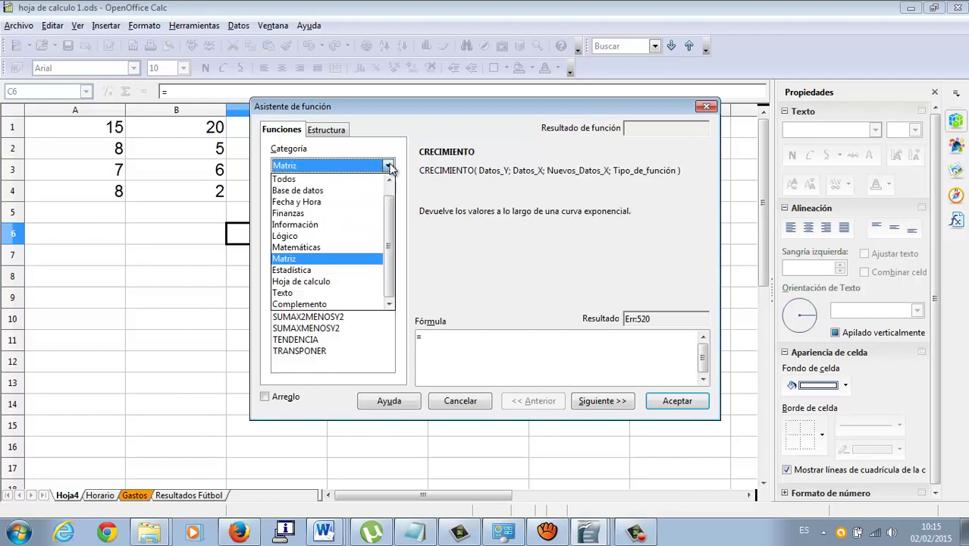
click(304, 270)
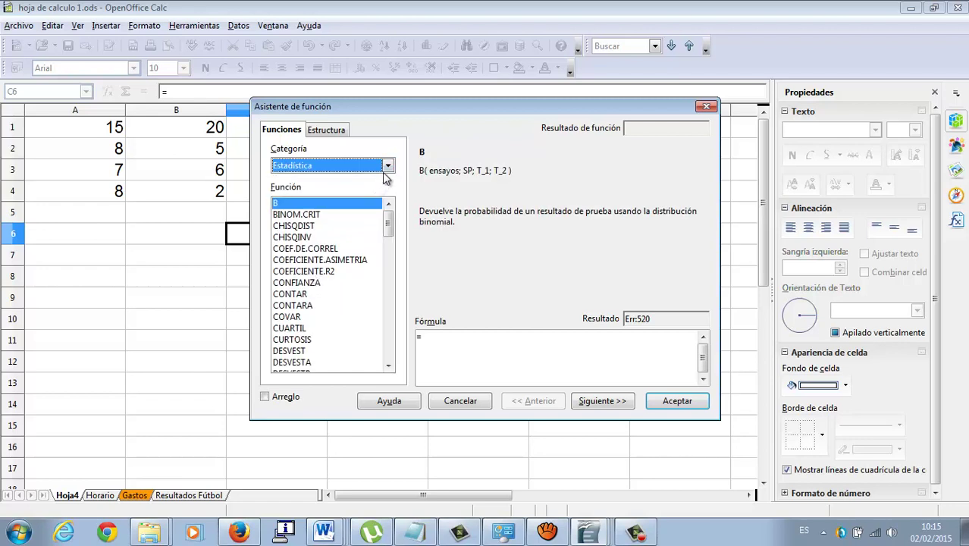
click(387, 167)
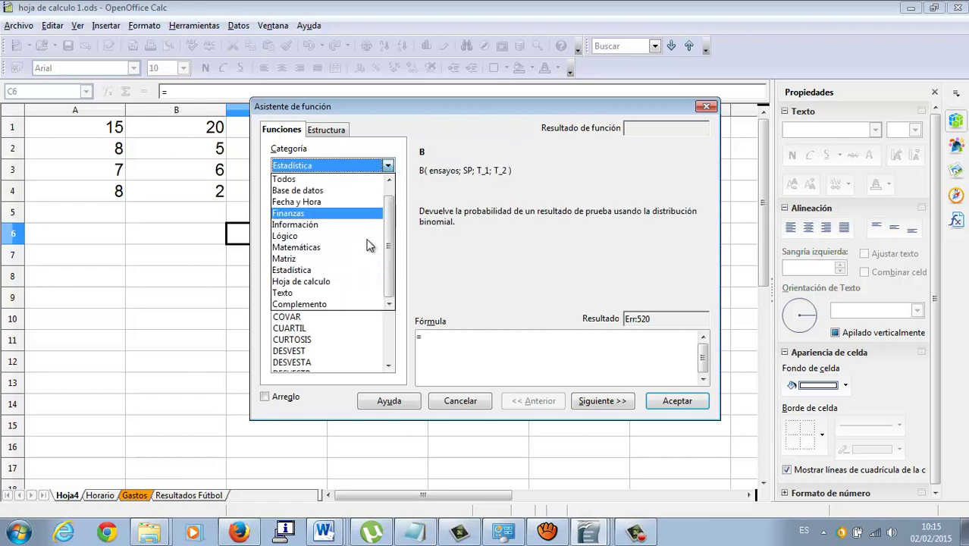
click(338, 305)
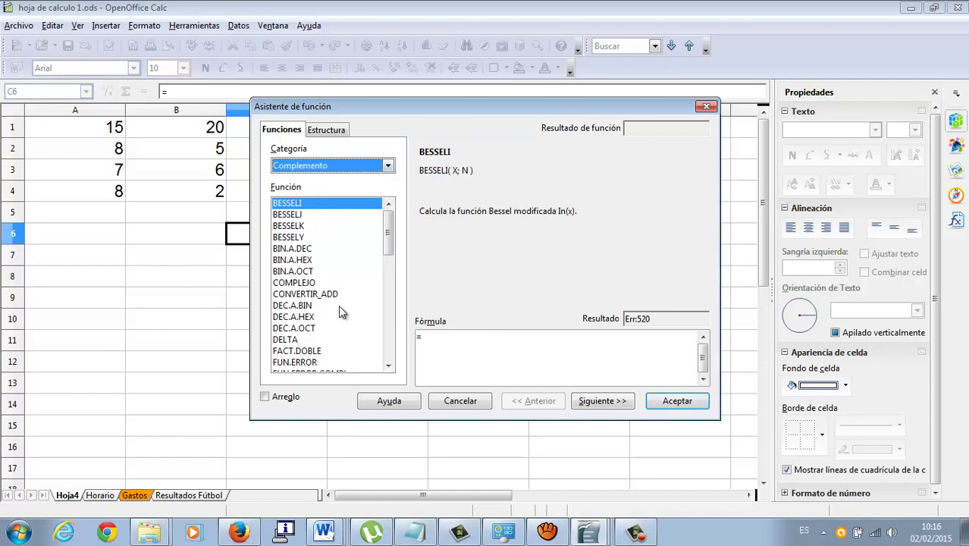
Step: Examine the BIN.A.OCT function's description and the formula structure view, and close the Function Wizard without inserting a function
click(338, 304)
click(334, 272)
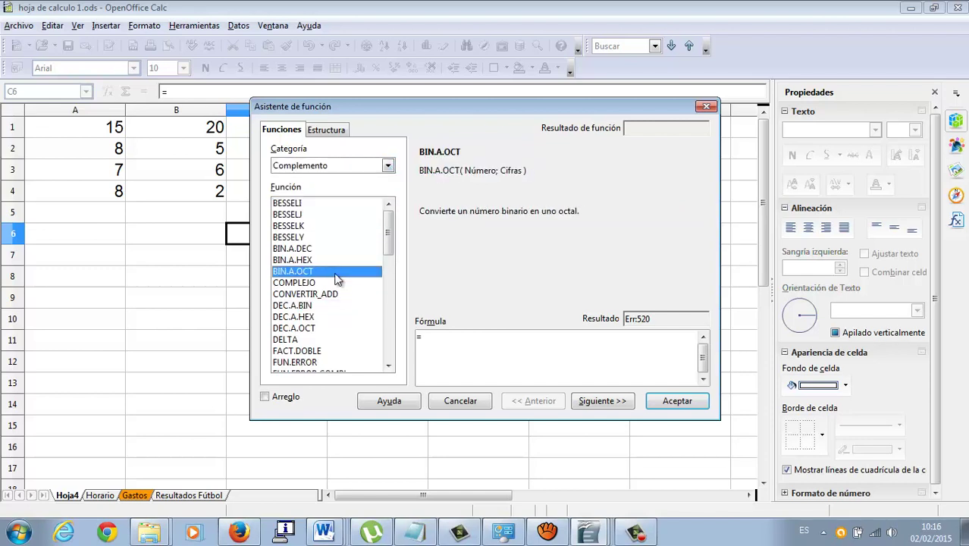
click(339, 133)
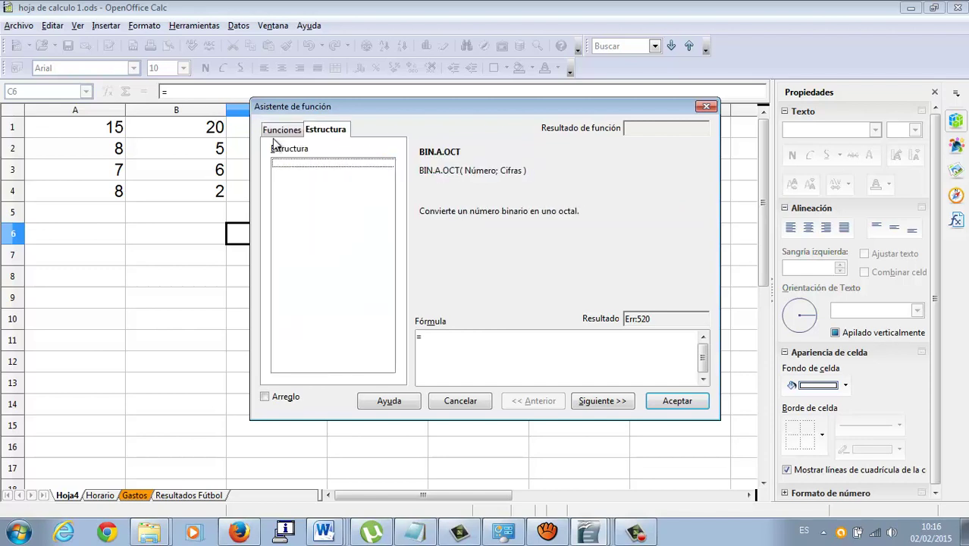
click(279, 132)
click(463, 401)
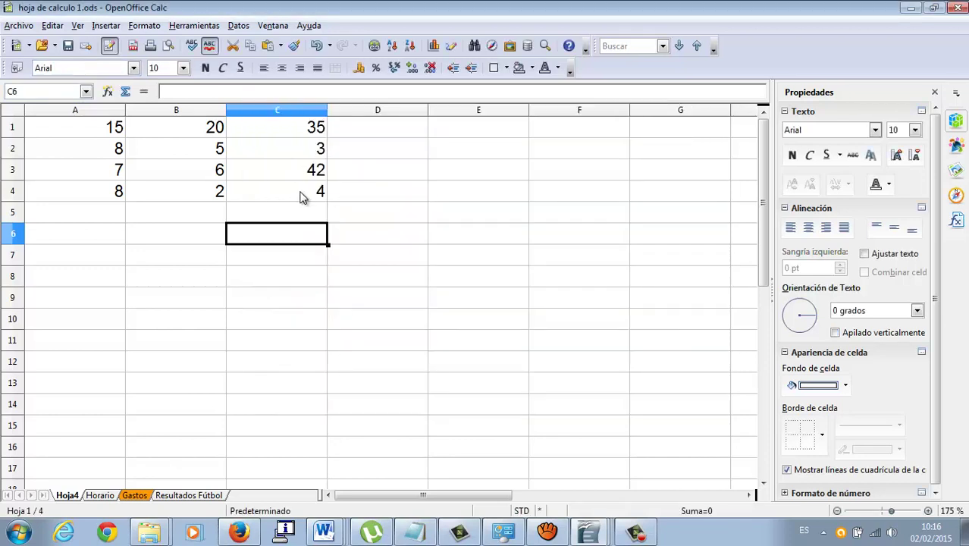
click(635, 533)
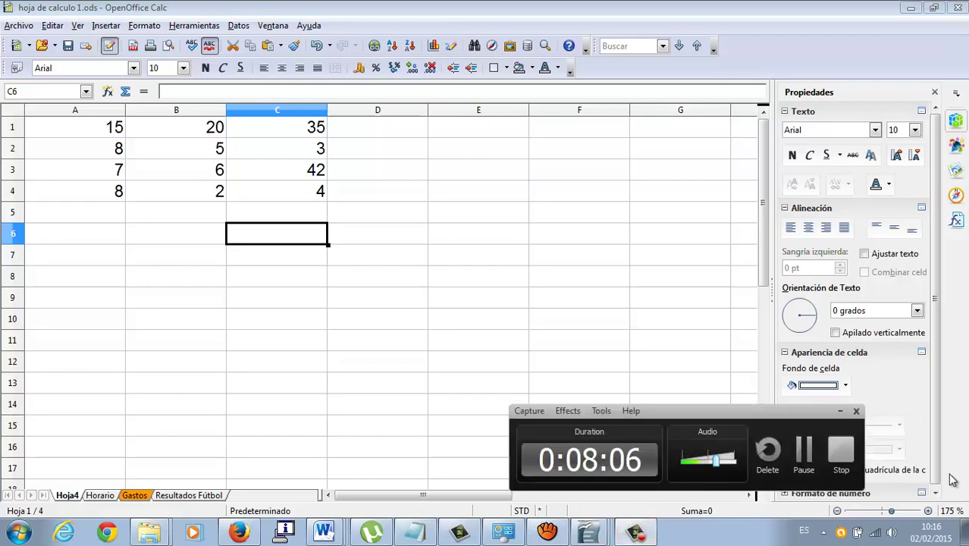